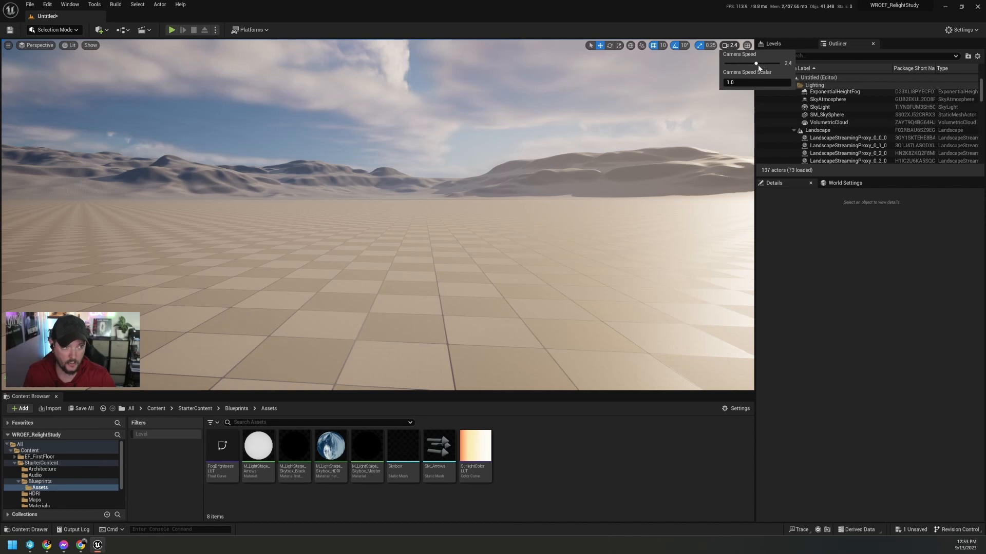
# Step: Place the SM_Arrows static mesh on the landscape at about X -6970, Y -120, Z 0
pyautogui.moveTo(529, 328); pyautogui.dragTo(747, 369, button='right')
pyautogui.press('e')
pyautogui.press('q')
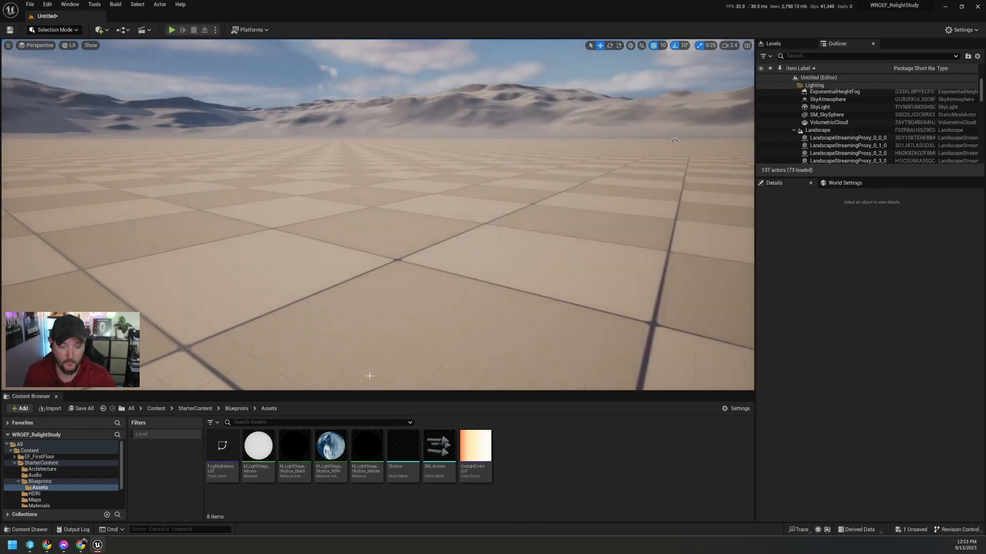
pyautogui.moveTo(439, 447); pyautogui.dragTo(307, 188)
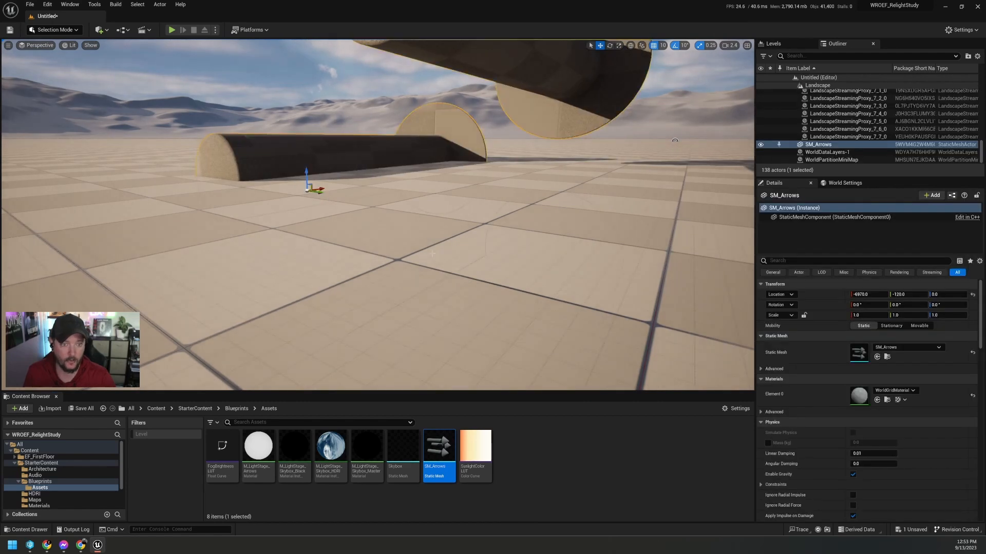
# Step: Duplicate the SM_Arrows mesh and move the copy to about X -8190, Y -110, Z 400
pyautogui.press('e')
pyautogui.moveTo(432, 253); pyautogui.dragTo(323, 286, button='right')
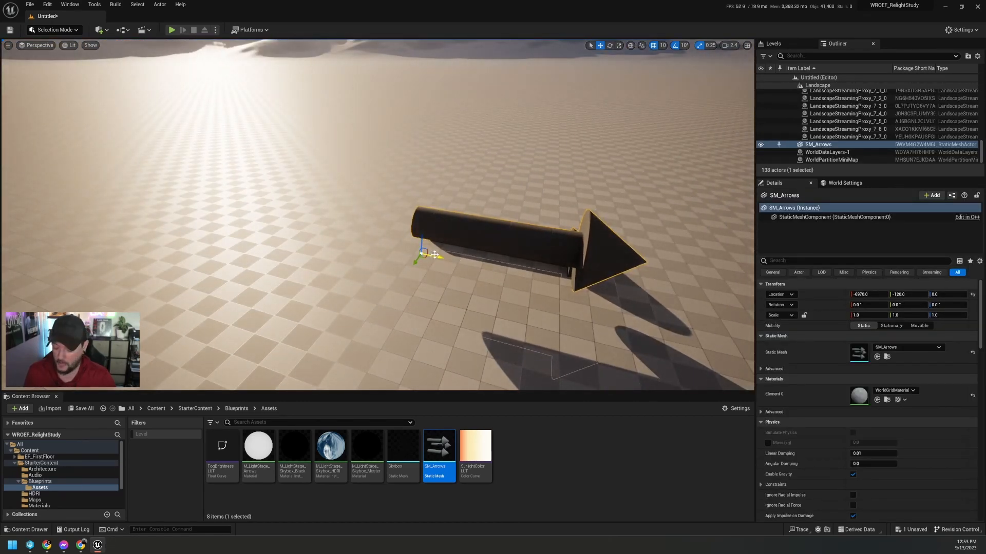
pyautogui.keyDown('alt'); pyautogui.moveTo(435, 255); pyautogui.dragTo(483, 234); pyautogui.keyUp('alt')
pyautogui.moveTo(426, 252); pyautogui.dragTo(202, 138)
pyautogui.moveTo(202, 138); pyautogui.dragTo(106, 115, button='right')
pyautogui.press('w')
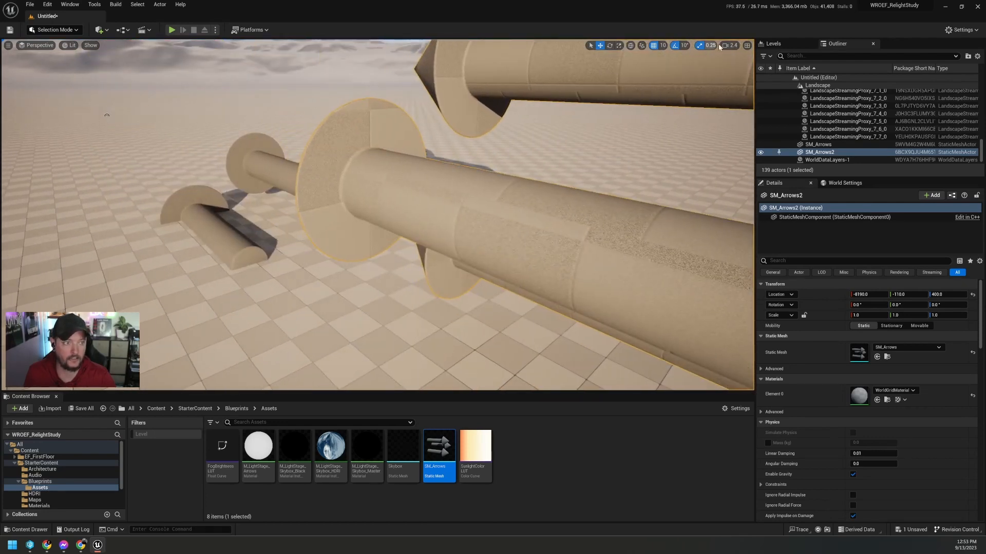
# Step: Check the viewport camera speed settings and fly back and forth past the arrows at speed 2.4
pyautogui.click(729, 45)
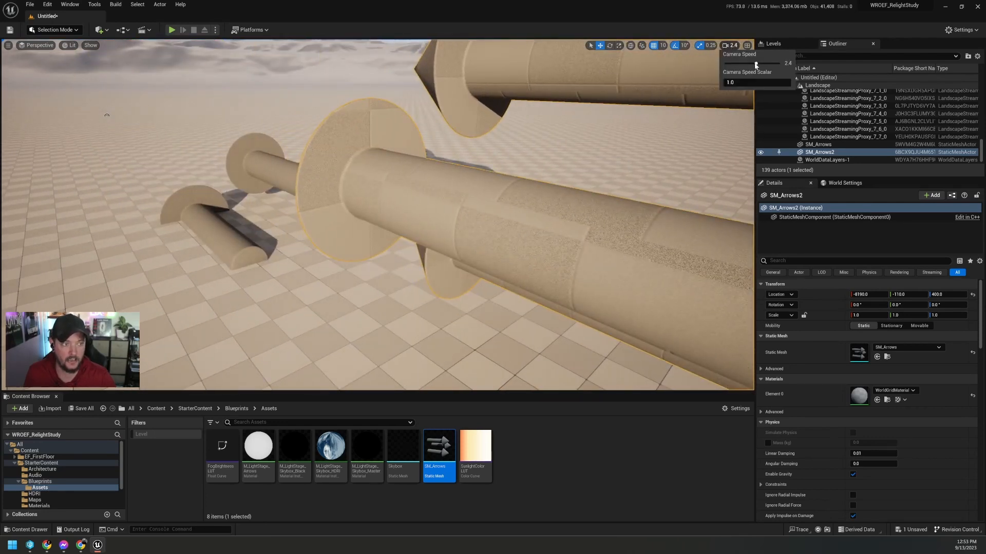
pyautogui.moveTo(107, 115); pyautogui.dragTo(188, 103, button='right')
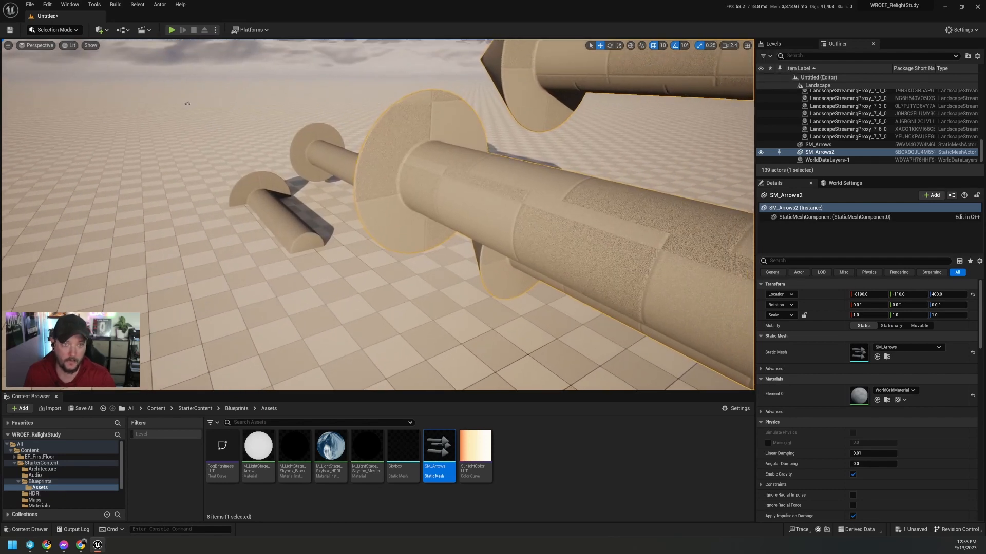
pyautogui.press('s')
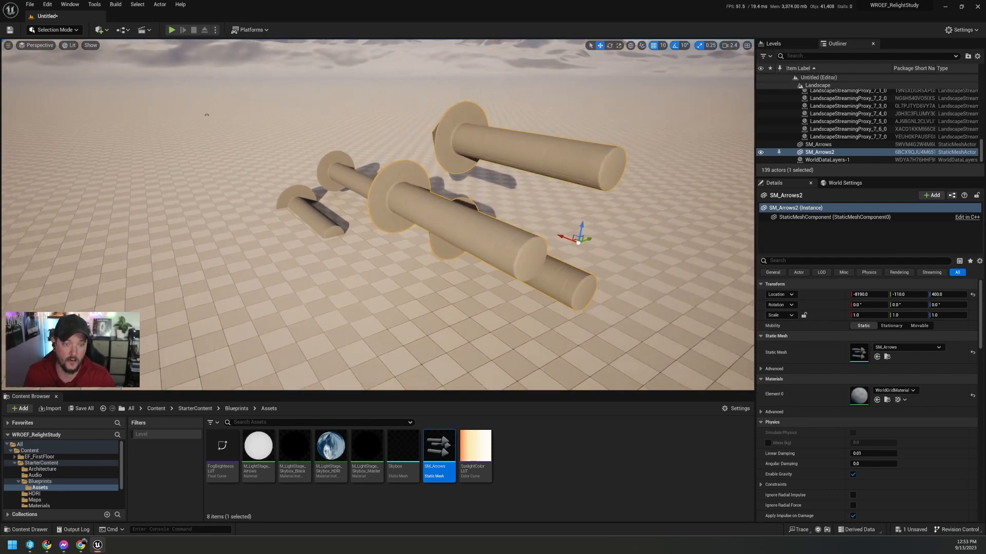
pyautogui.press('w')
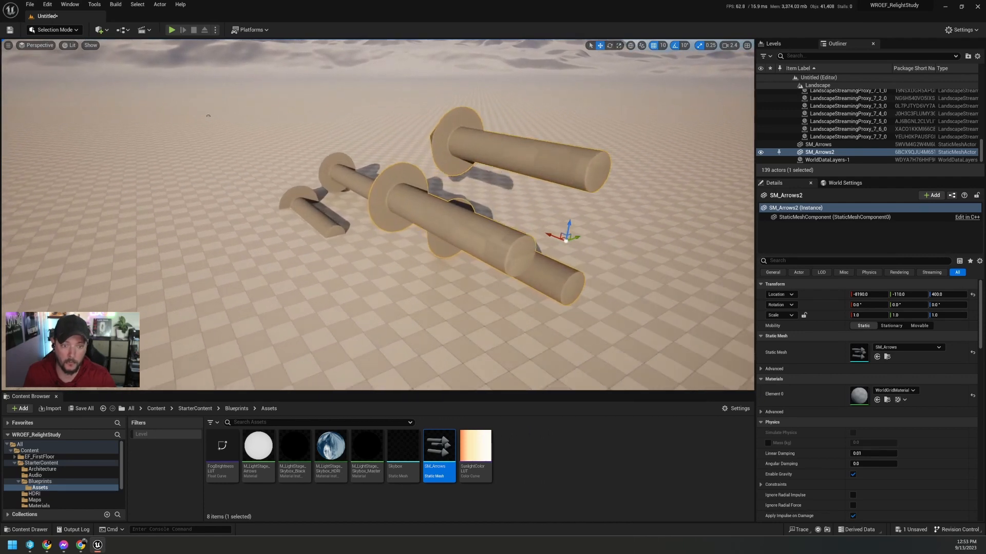
pyautogui.press('s')
pyautogui.press('w')
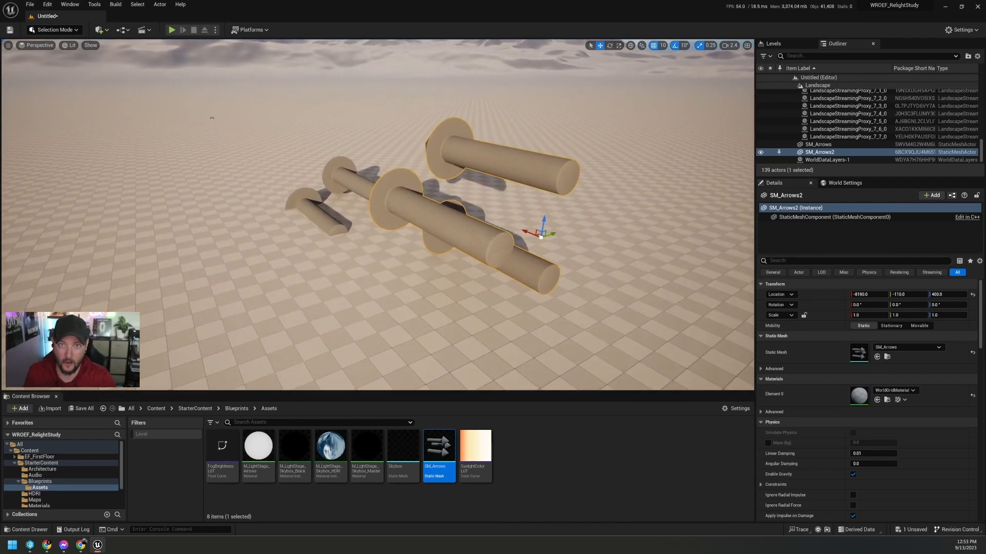
pyautogui.press('s')
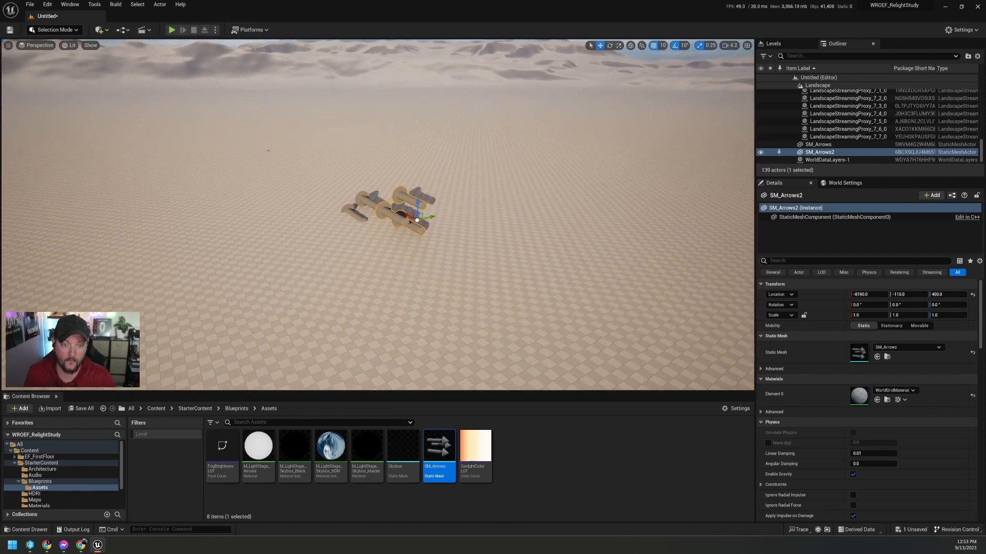
# Step: Fly around the arrows while raising and lowering the camera speed to compare fast and slow movement
pyautogui.scroll(3, 378, 215)
pyautogui.press('w')
pyautogui.press('s')
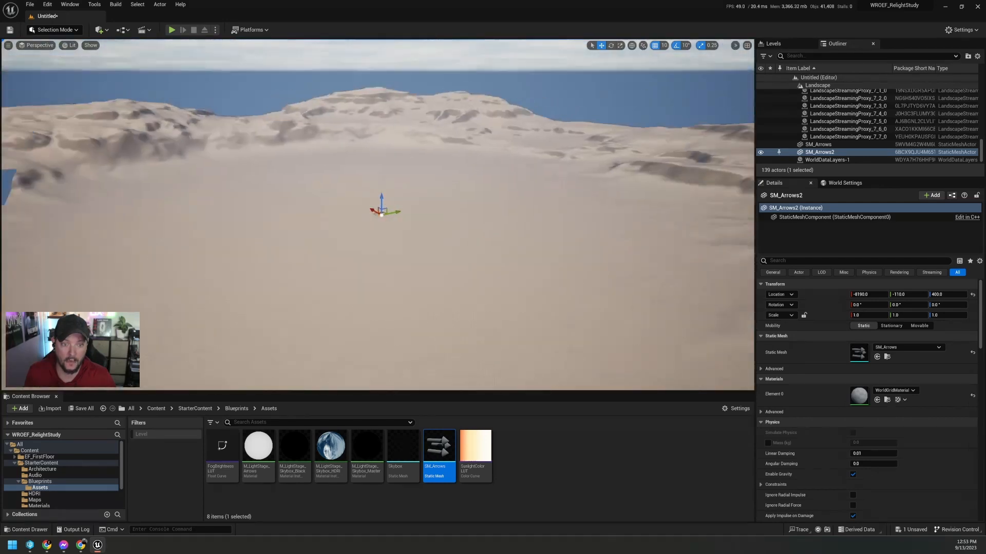
pyautogui.press('w')
pyautogui.scroll(-3, 377, 215)
pyautogui.press('s')
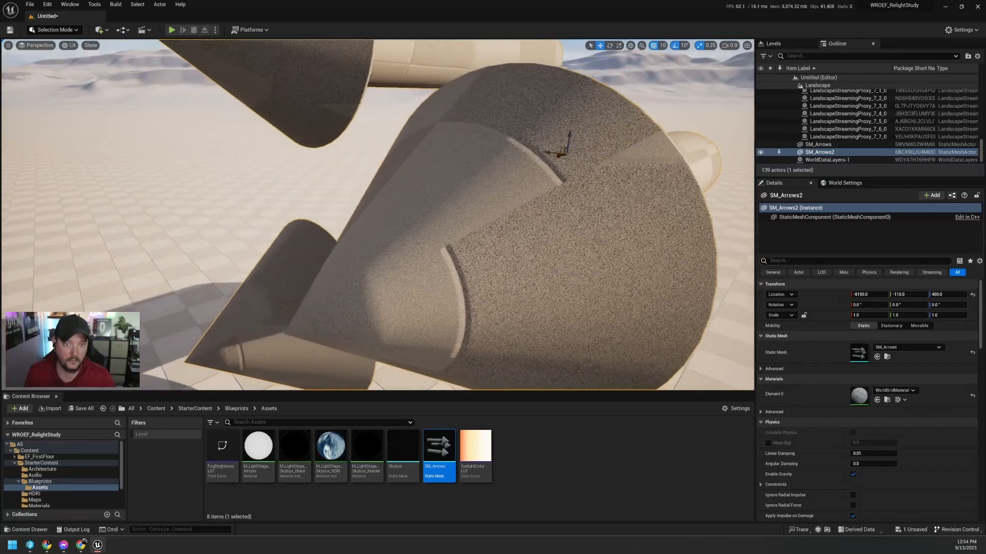
pyautogui.moveTo(377, 215); pyautogui.dragTo(637, 218, button='right')
pyautogui.press('s')
pyautogui.scroll(5, 359, 220)
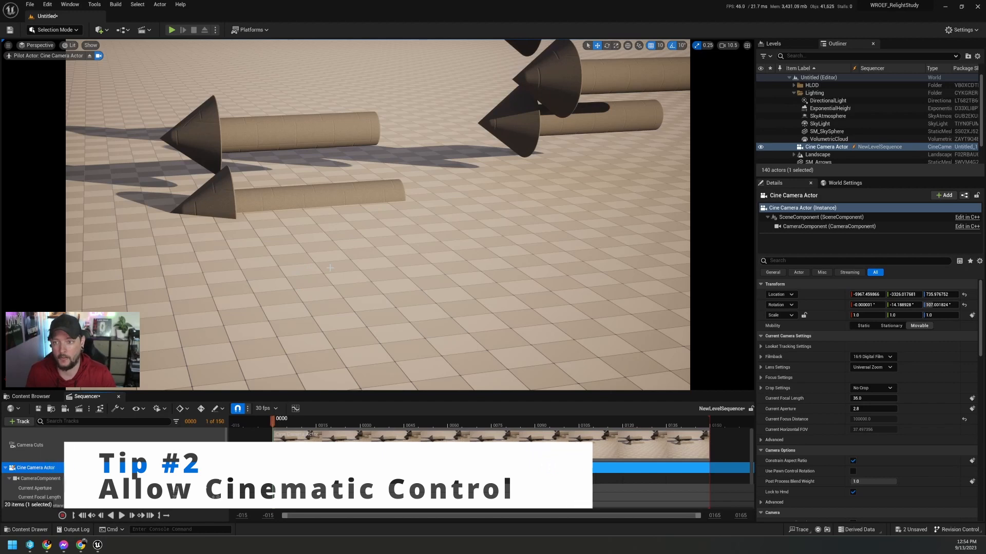
# Step: Move the piloted Cine Camera Actor to frame both arrow groups, at about X -4122, Y -5024, Z 700
pyautogui.moveTo(330, 268); pyautogui.dragTo(370, 239, button='right')
pyautogui.scroll(-3, 375, 205)
pyautogui.scroll(-3, 372, 240)
pyautogui.press('w')
pyautogui.press('q')
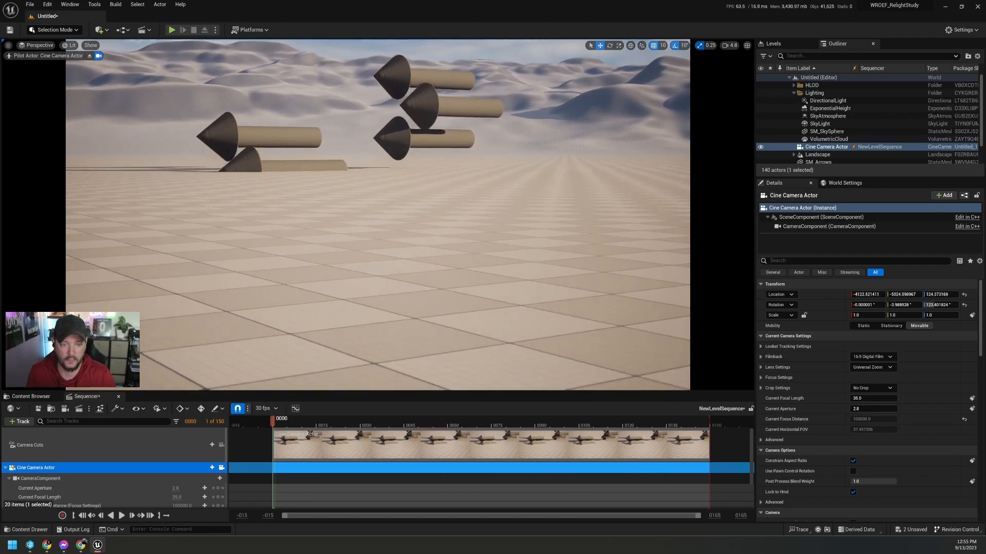
pyautogui.press('e')
pyautogui.moveTo(338, 318); pyautogui.dragTo(337, 318, button='right')
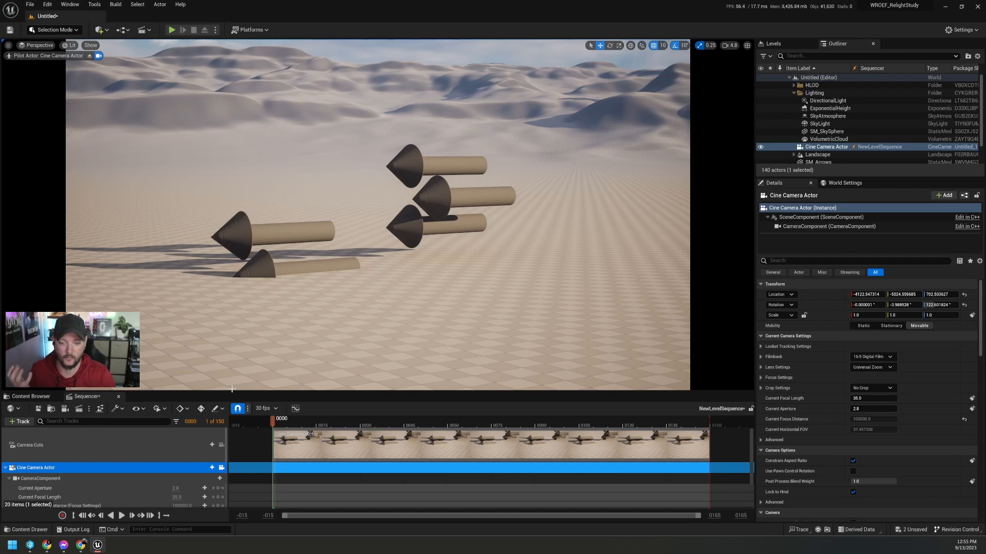
# Step: Split the viewport into two side-by-side panes and play the sequence with the viewport locked to the camera cuts
pyautogui.click(221, 446)
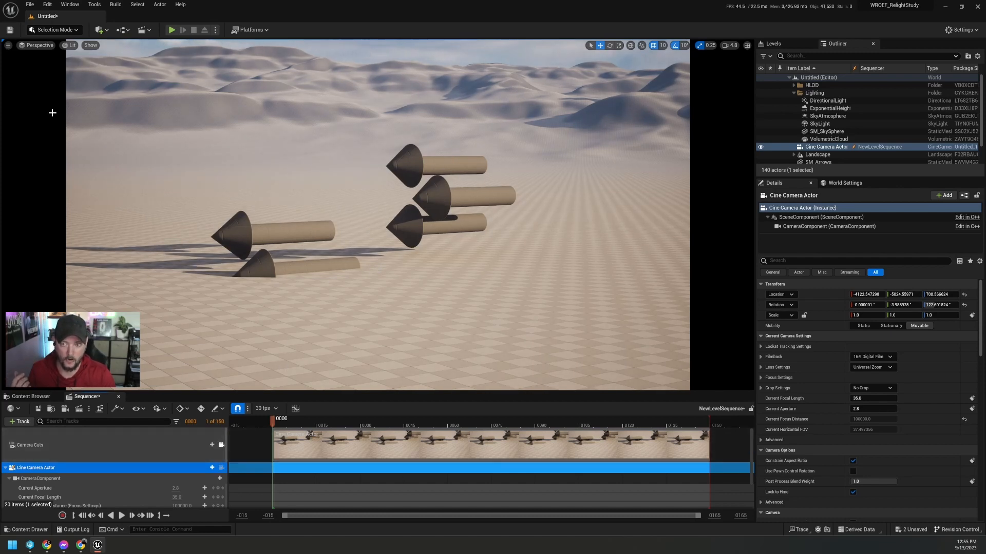
pyautogui.click(8, 45)
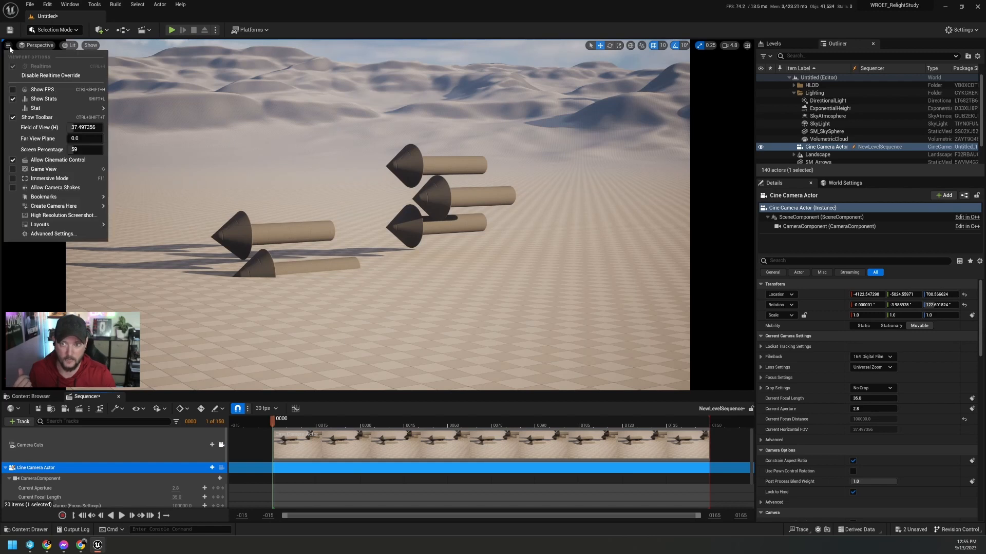
pyautogui.moveTo(35, 229)
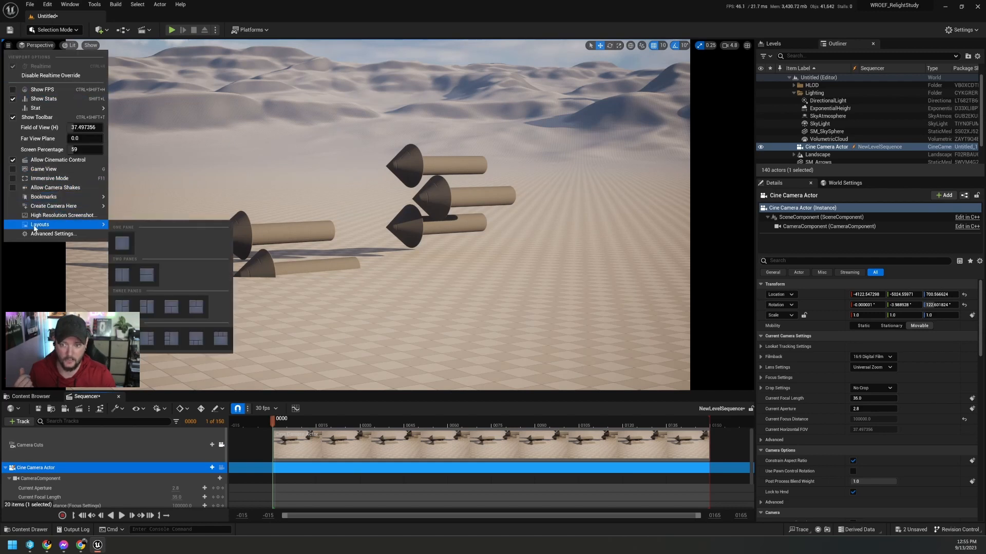
pyautogui.click(121, 274)
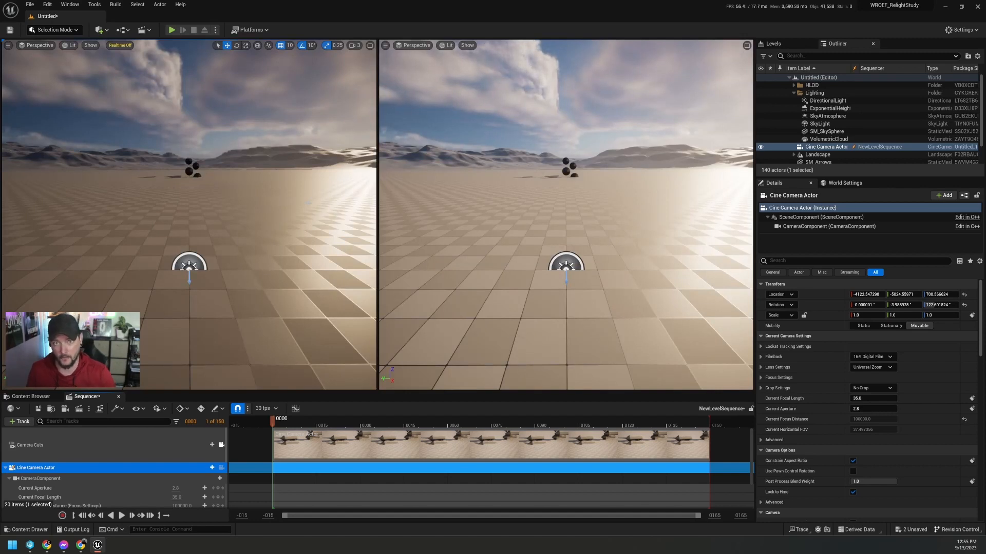
pyautogui.click(221, 445)
pyautogui.press('space')
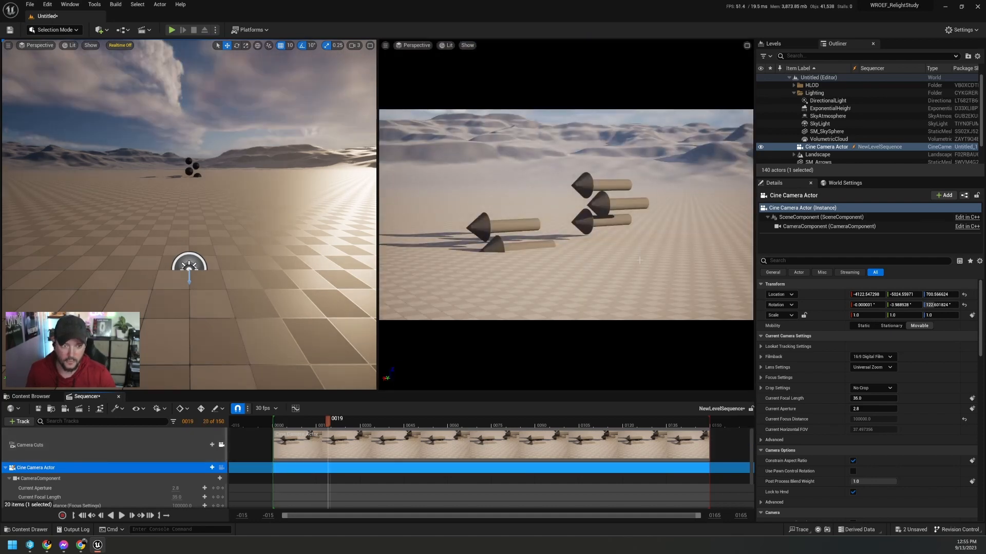
# Step: Enable Allow Cinematic Control for the left viewport pane and relock the panes to the camera cuts
pyautogui.click(13, 51)
pyautogui.click(8, 45)
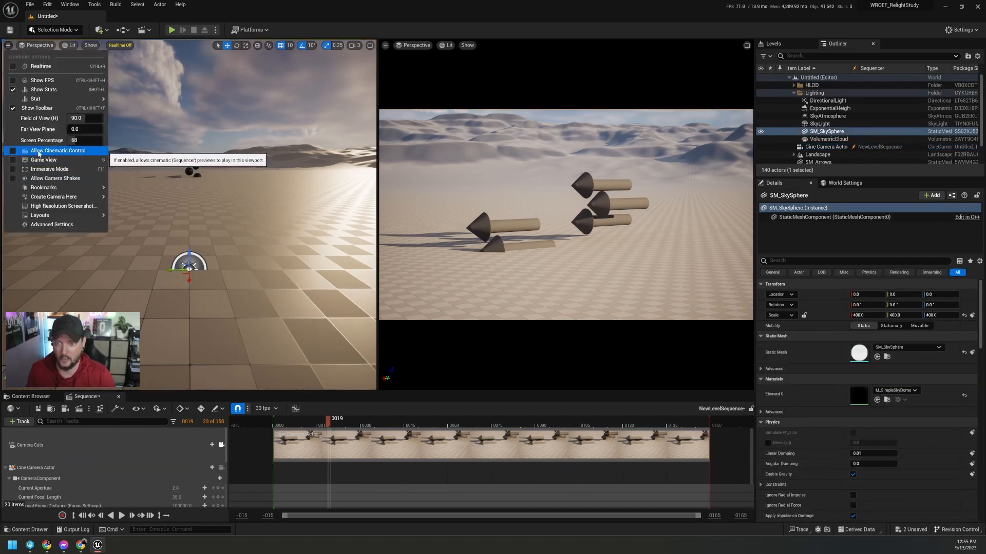
pyautogui.click(13, 152)
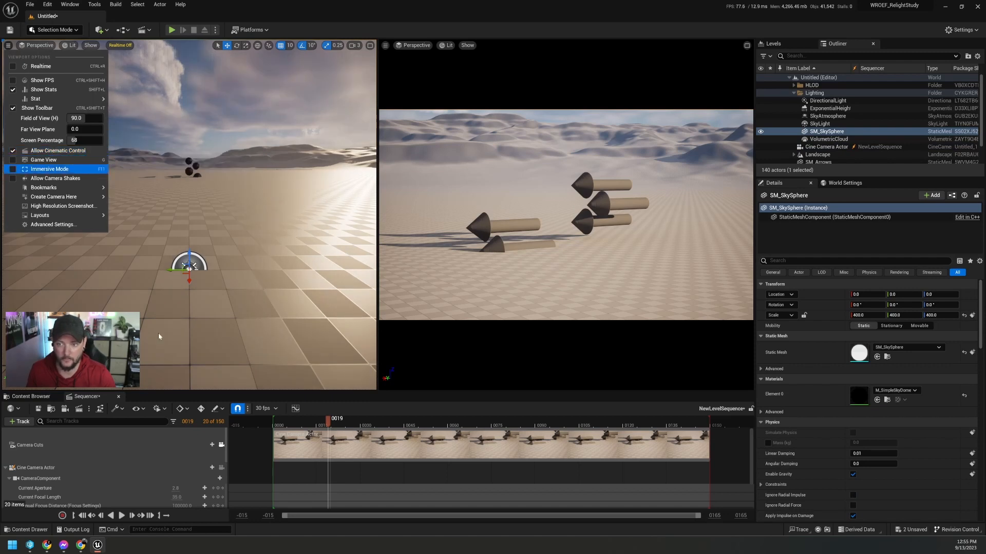
pyautogui.click(221, 445)
pyautogui.click(222, 445)
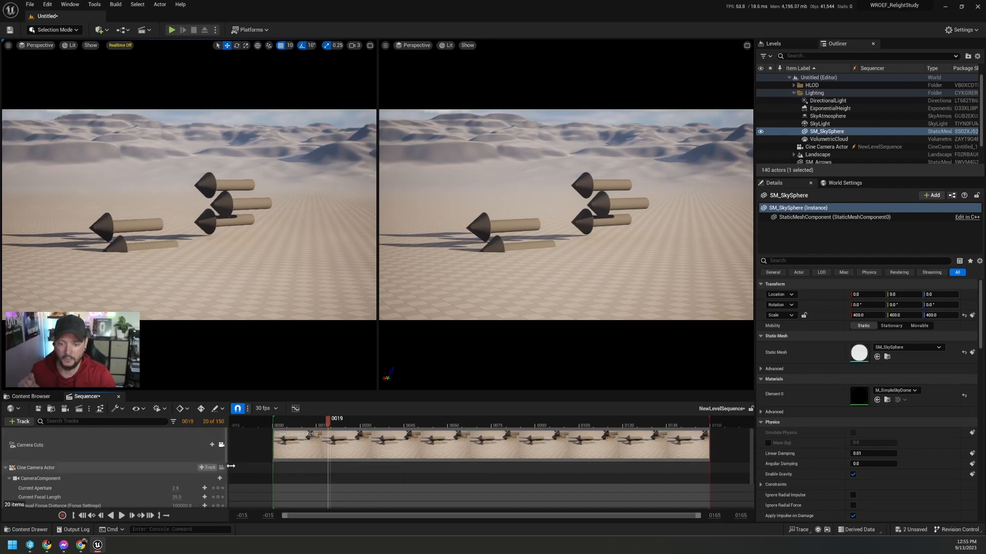
# Step: Disable Allow Cinematic Control for the left pane and relock only the right pane to the camera cuts
pyautogui.click(221, 445)
pyautogui.click(8, 47)
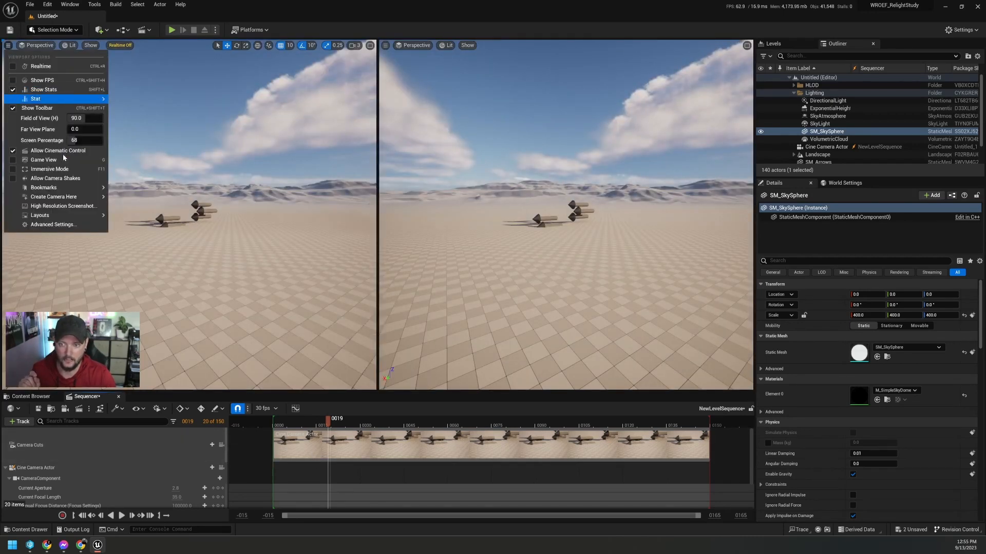
pyautogui.click(13, 151)
pyautogui.click(221, 446)
pyautogui.click(221, 445)
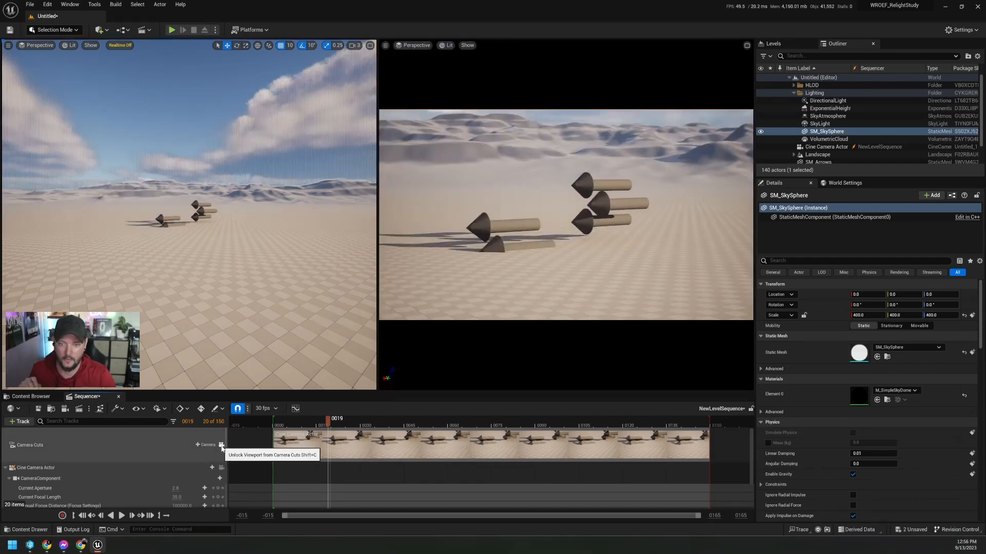
# Step: Move SM_Arrows2 away from the other arrows to about X -9350, Y 700, working in the free left pane
pyautogui.press('w')
pyautogui.moveTo(189, 214); pyautogui.dragTo(174, 262, button='right')
pyautogui.click(190, 215)
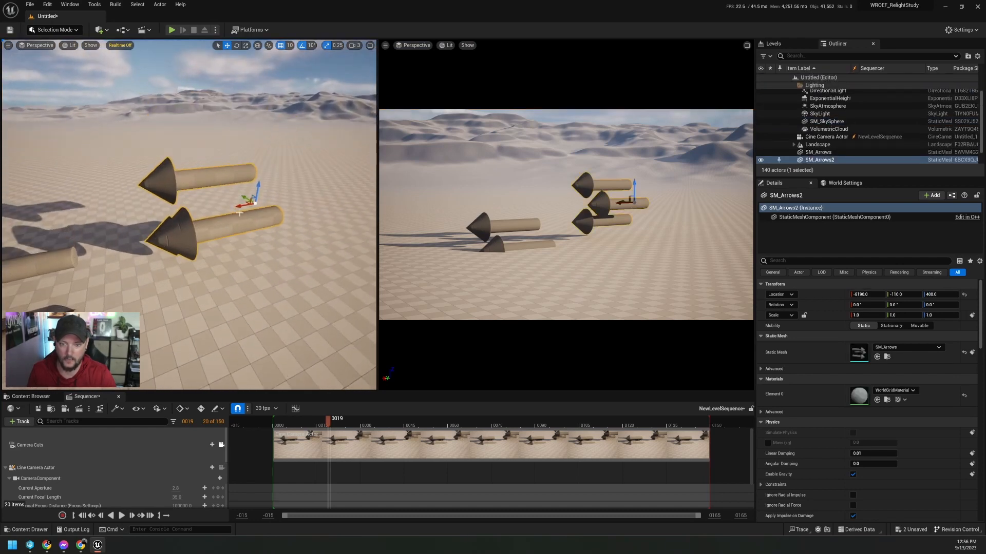
pyautogui.moveTo(237, 207); pyautogui.dragTo(195, 215)
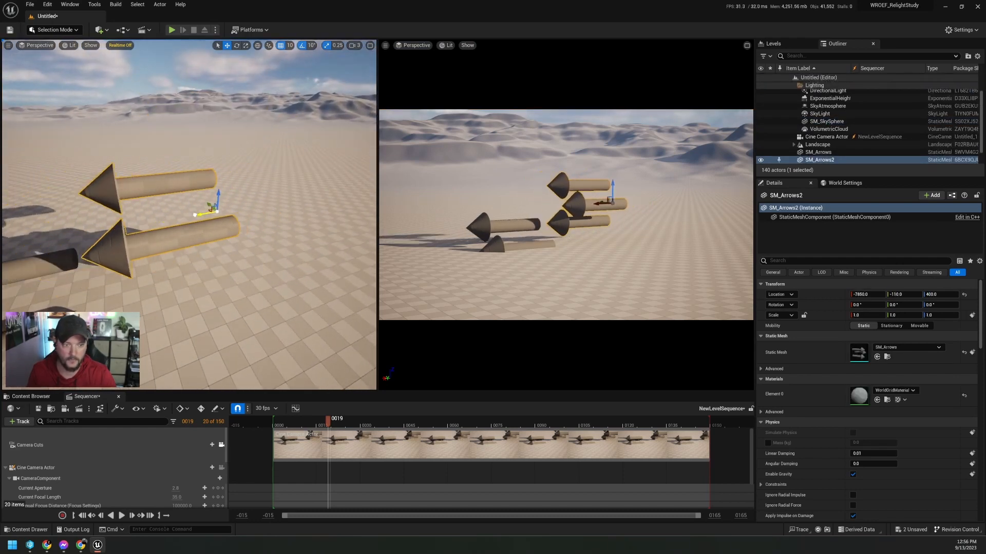
pyautogui.moveTo(142, 222); pyautogui.dragTo(261, 280, button='right')
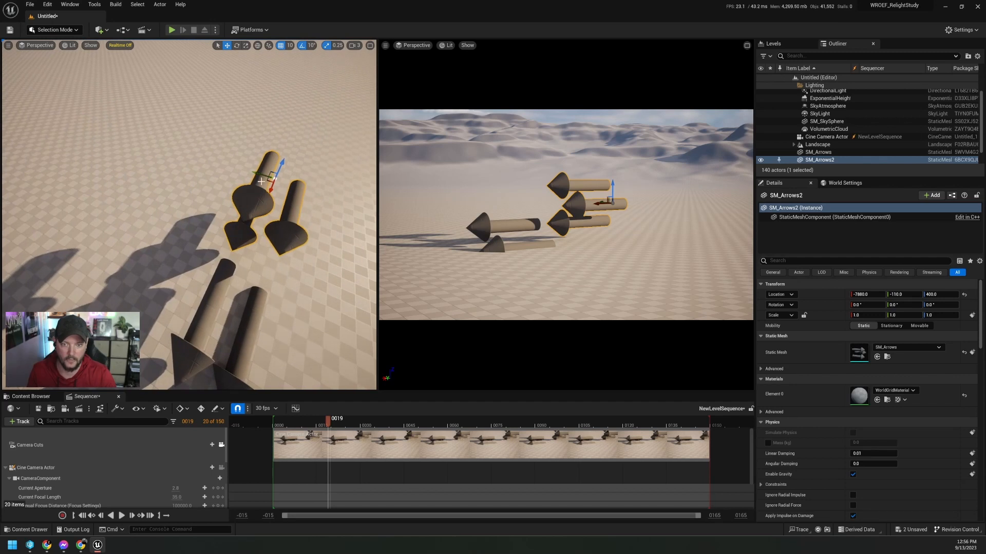
pyautogui.moveTo(269, 180); pyautogui.dragTo(191, 167)
pyautogui.moveTo(191, 167); pyautogui.dragTo(134, 128, button='right')
pyautogui.moveTo(191, 207); pyautogui.dragTo(210, 218, button='right')
pyautogui.moveTo(157, 204); pyautogui.dragTo(229, 242)
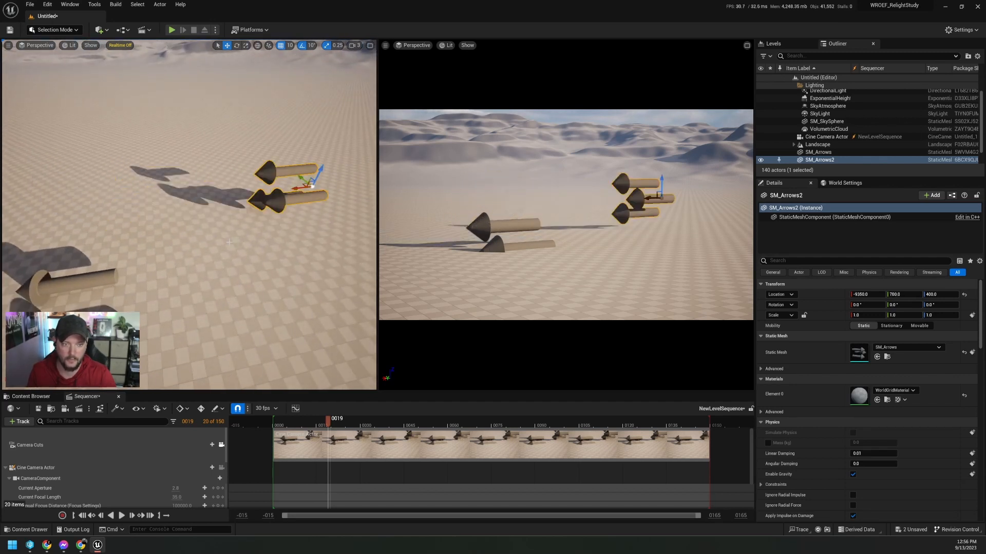
# Step: Rotate SM_Arrows2 90° about the Y axis so its arrows point upward
pyautogui.press('e')
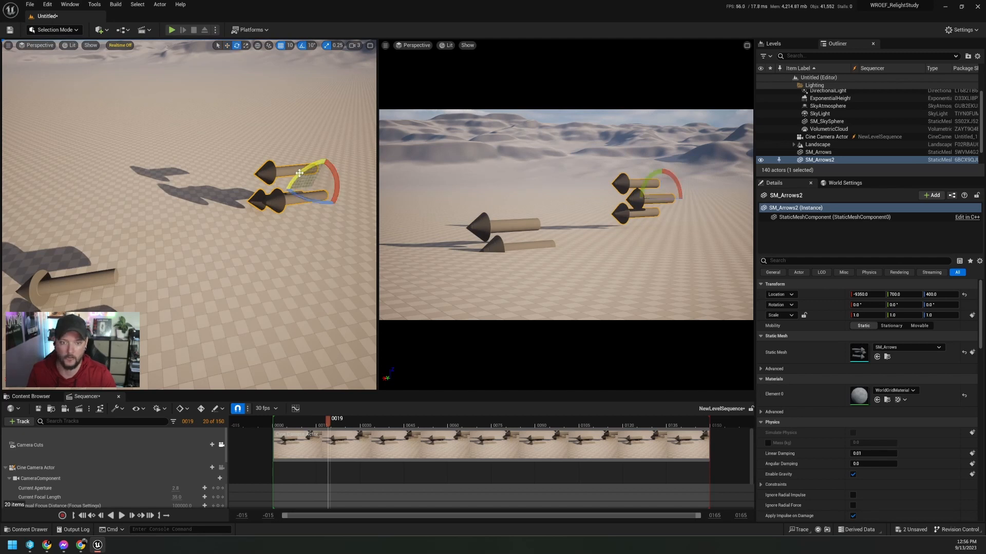
pyautogui.moveTo(316, 177); pyautogui.dragTo(303, 202)
pyautogui.moveTo(311, 165); pyautogui.dragTo(295, 176)
# Step: Lower the upright SM_Arrows2 toward the ground to about Z 40
pyautogui.moveTo(252, 228)
pyautogui.mouseDown(button='right')
pyautogui.moveTo(252, 188)
pyautogui.moveTo(241, 201)
pyautogui.moveTo(252, 229)
pyautogui.mouseUp(button='right')
pyautogui.press('w')
pyautogui.moveTo(273, 204); pyautogui.dragTo(234, 242)
pyautogui.press('e')
pyautogui.moveTo(234, 243); pyautogui.dragTo(237, 218, button='right')
pyautogui.press('w')
pyautogui.scroll(-3, 272, 229)
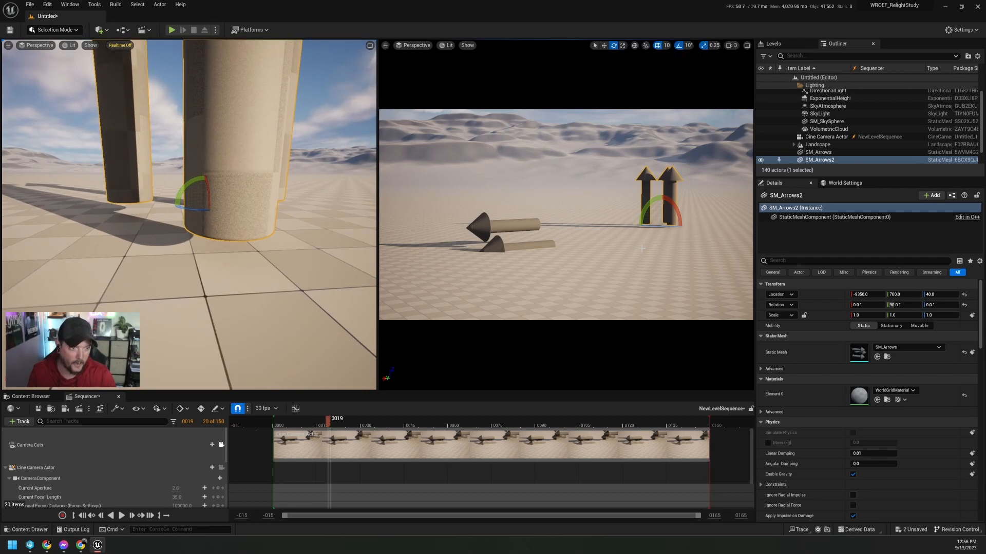
# Step: Lower SM_Arrows2 through the camera pane to about Z -10 and check its base against the ground up close
pyautogui.click(677, 222)
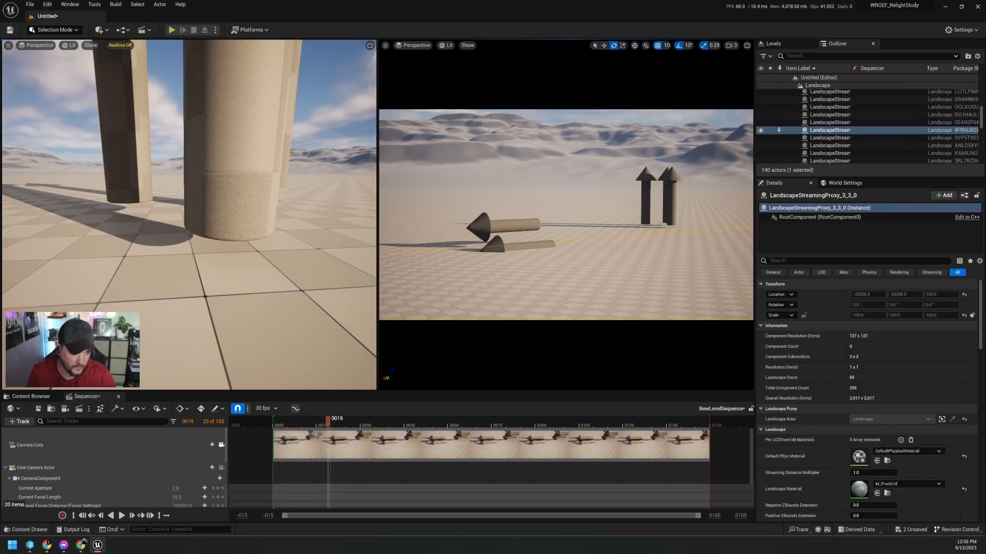
pyautogui.click(200, 191)
pyautogui.press('w')
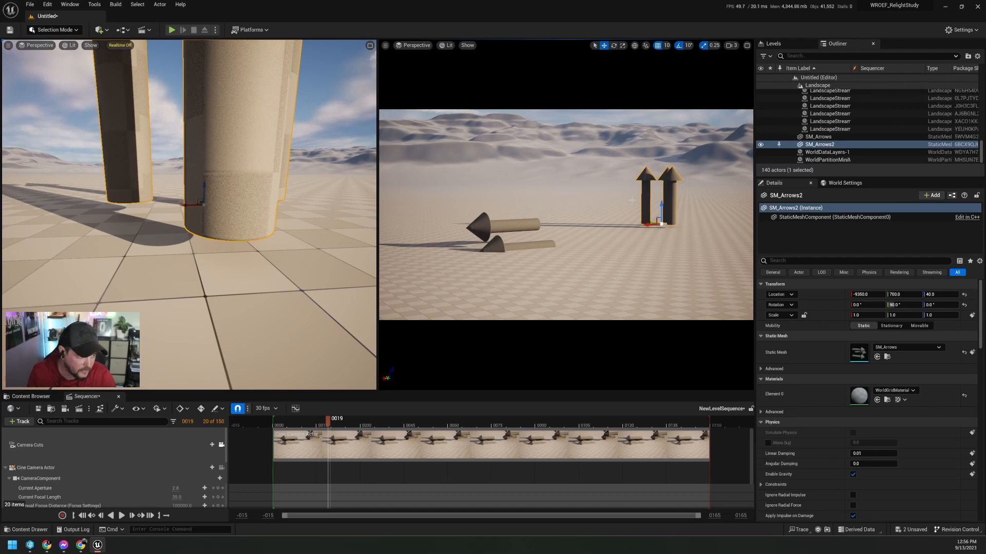
pyautogui.moveTo(662, 209); pyautogui.dragTo(662, 214)
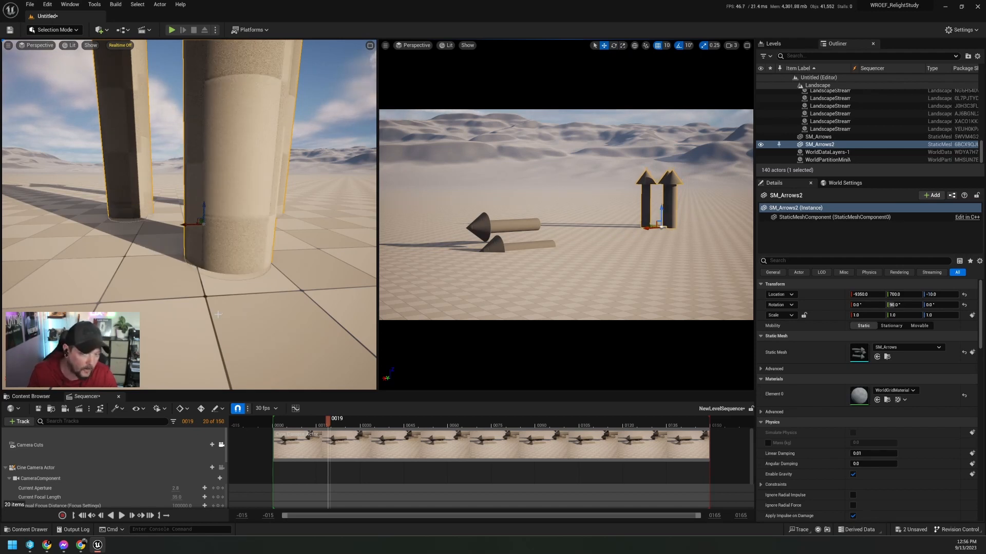
pyautogui.moveTo(218, 314)
pyautogui.mouseDown(button='right')
pyautogui.moveTo(207, 314)
pyautogui.moveTo(218, 314)
pyautogui.mouseUp(button='right')
pyautogui.press('w')
pyautogui.press('q')
pyautogui.press('e')
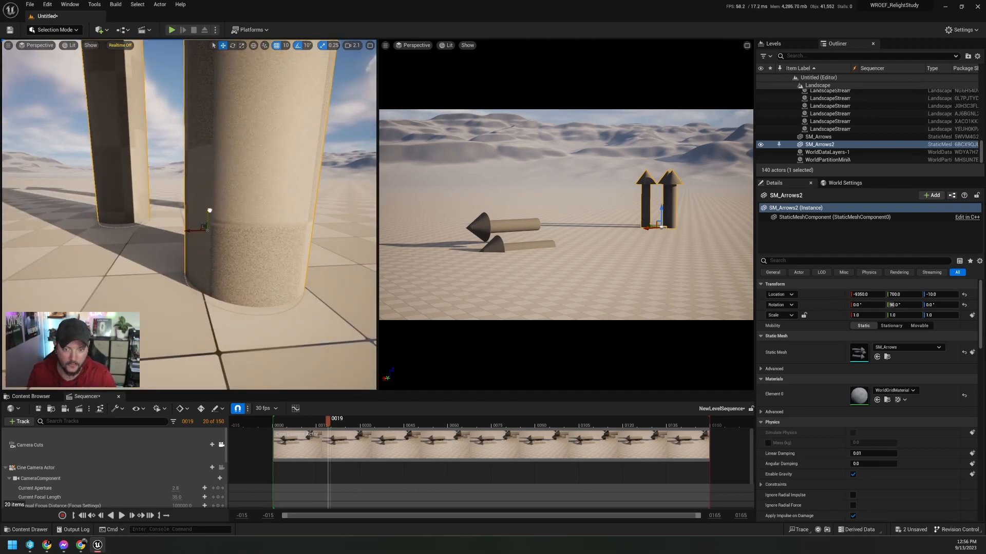
# Step: Inspect the base of the upright SM_Arrows2 at ground level and pull the free view back out to see all the arrows
pyautogui.moveTo(209, 210); pyautogui.dragTo(209, 207)
pyautogui.moveTo(198, 218)
pyautogui.mouseDown(button='right')
pyautogui.moveTo(201, 197)
pyautogui.moveTo(200, 212)
pyautogui.mouseUp(button='right')
pyautogui.press('q')
pyautogui.scroll(-3, 199, 218)
pyautogui.press('e')
pyautogui.press('s')
pyautogui.scroll(-3, 200, 208)
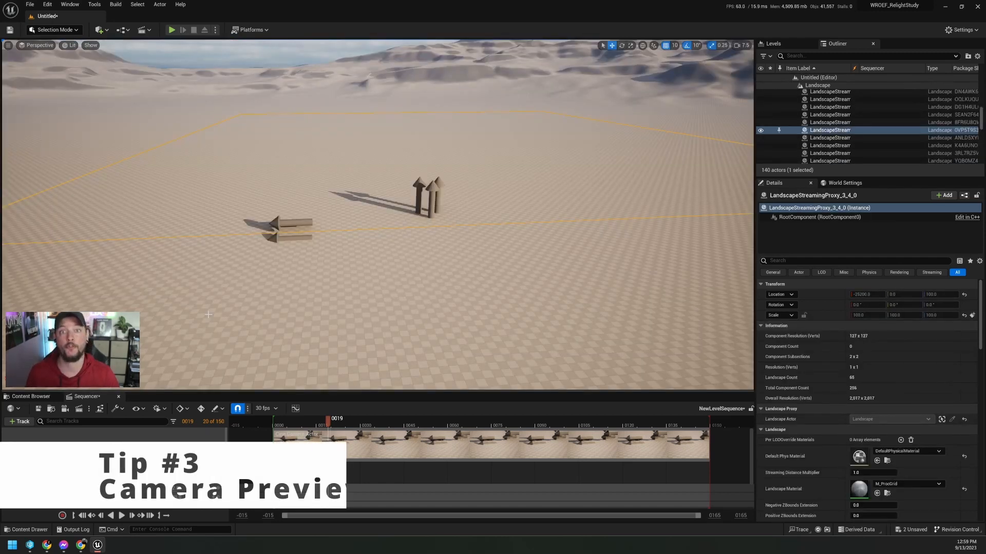
# Step: Look around the arrows in the viewport and select the Cine Camera Actor in the sequence to show its preview inset
pyautogui.moveTo(222, 309); pyautogui.dragTo(316, 286, button='right')
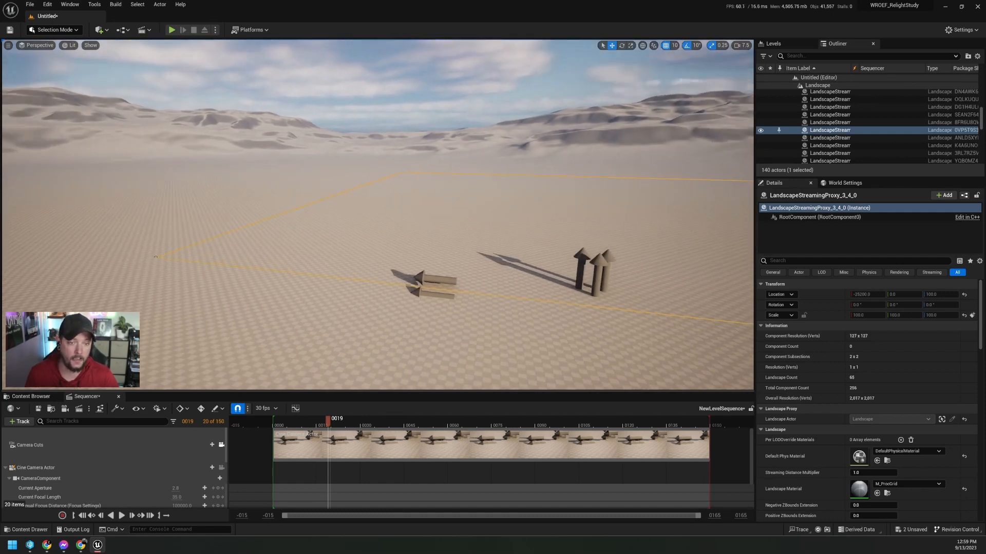
pyautogui.press('w')
pyautogui.press('s')
pyautogui.press('q')
pyautogui.press('e')
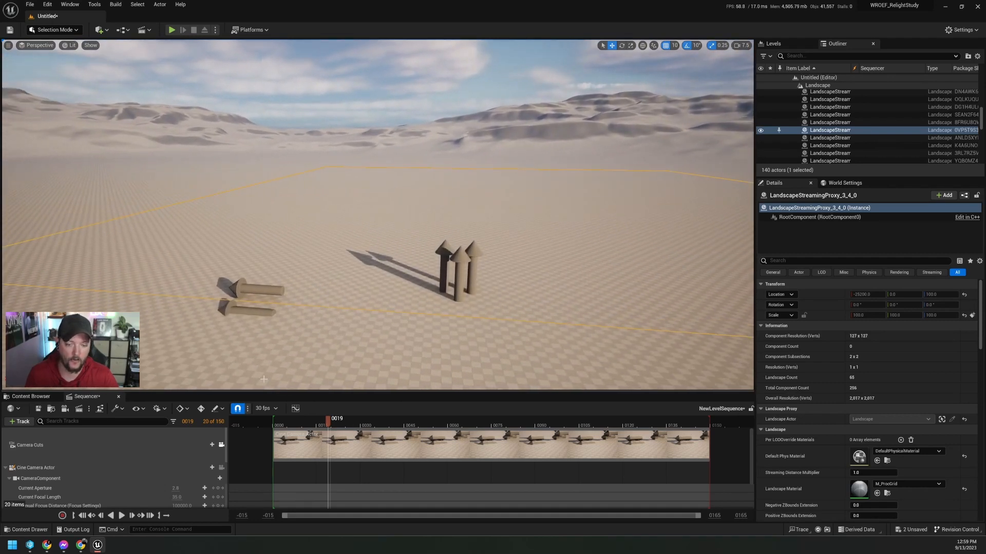
pyautogui.click(51, 468)
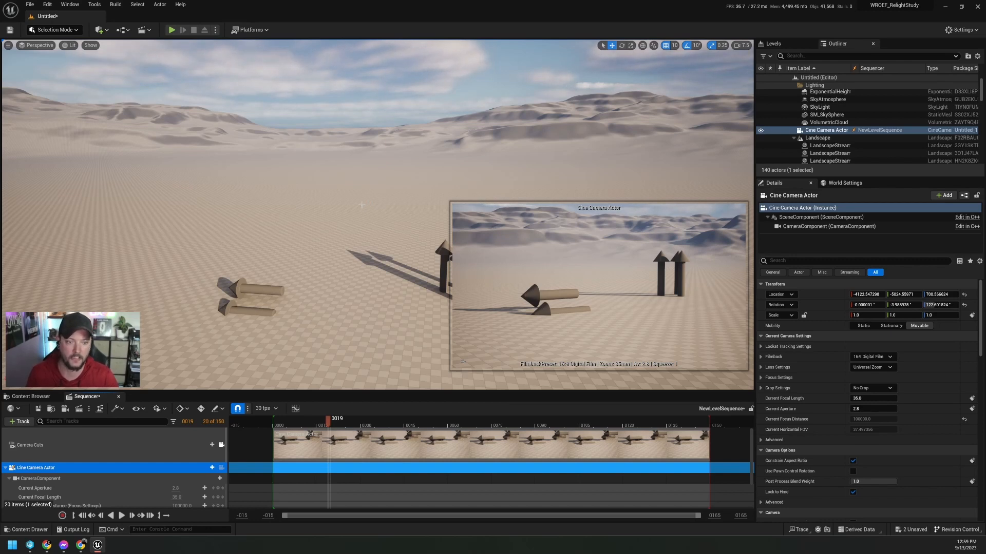
pyautogui.moveTo(361, 205); pyautogui.dragTo(337, 195, button='right')
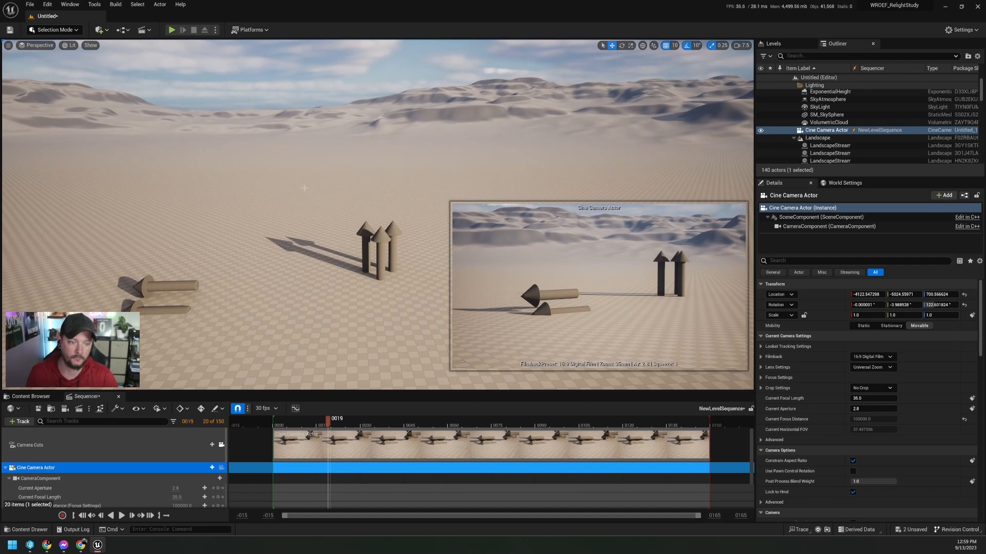
# Step: Find "camera preview" in the Editor Preferences and set the Camera Preview Size to 1
pyautogui.click(47, 4)
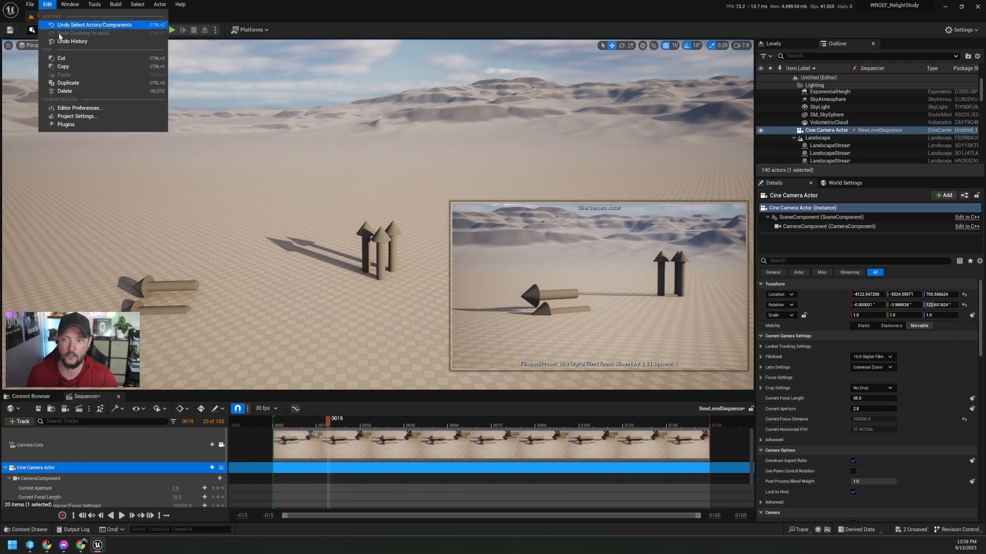
pyautogui.click(73, 109)
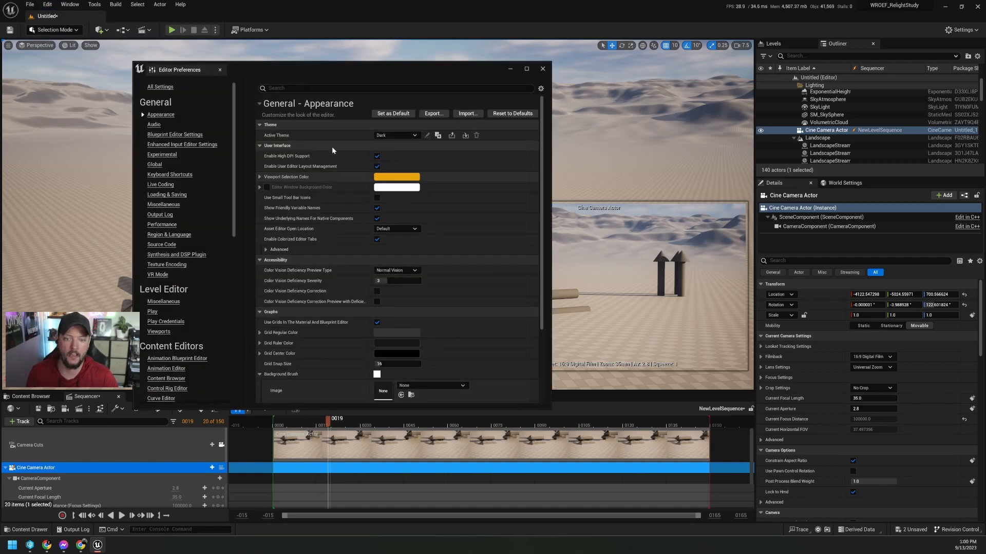
pyautogui.write('camera preview')
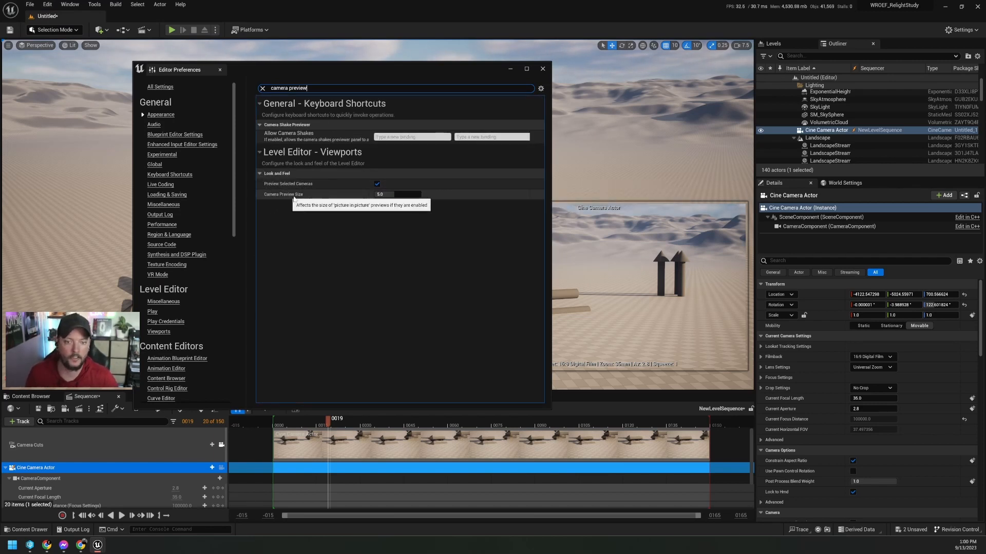
pyautogui.click(383, 194)
pyautogui.write('1')
pyautogui.press('Return')
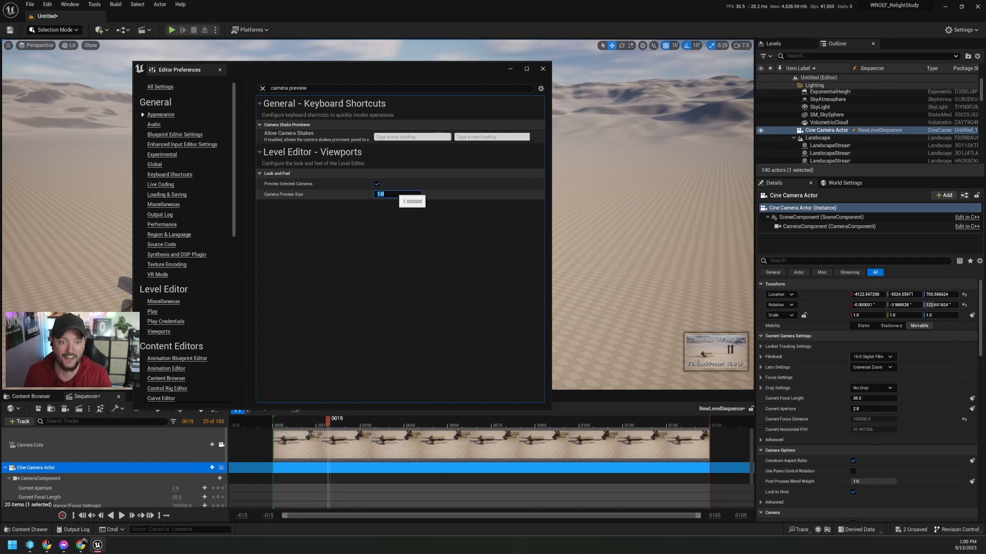
# Step: Set the Camera Preview Size to 5 and turn off Preview Selected Cameras in the Editor Preferences
pyautogui.press('Return')
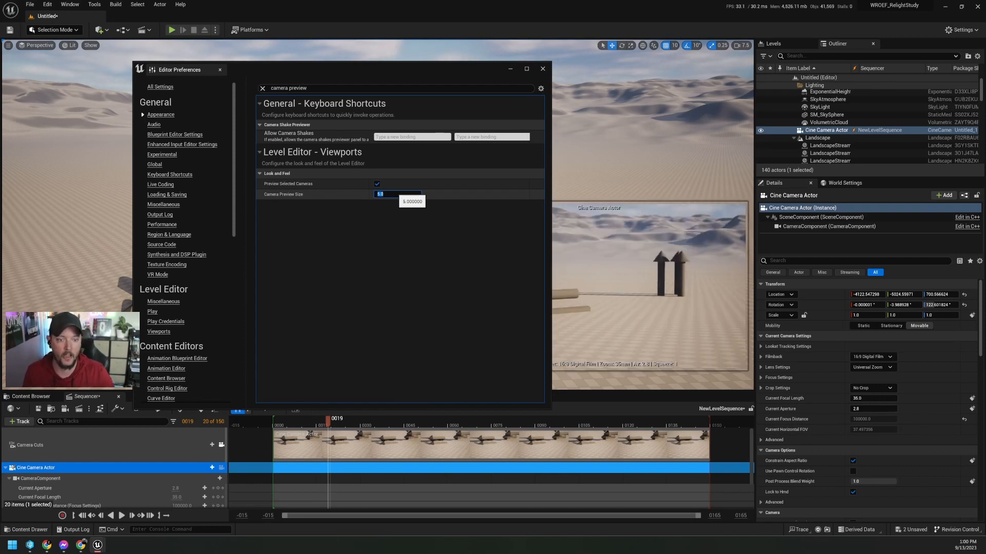
pyautogui.click(377, 184)
pyautogui.click(543, 69)
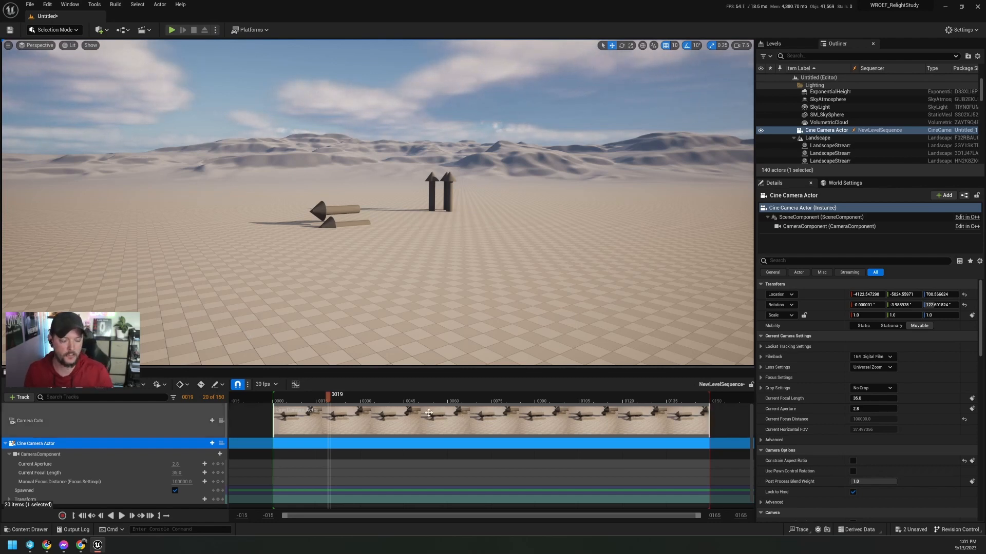
# Step: Select the Cine Camera Actor and resize the viewport height to compare framing with Constrain Aspect Ratio off
pyautogui.click(34, 424)
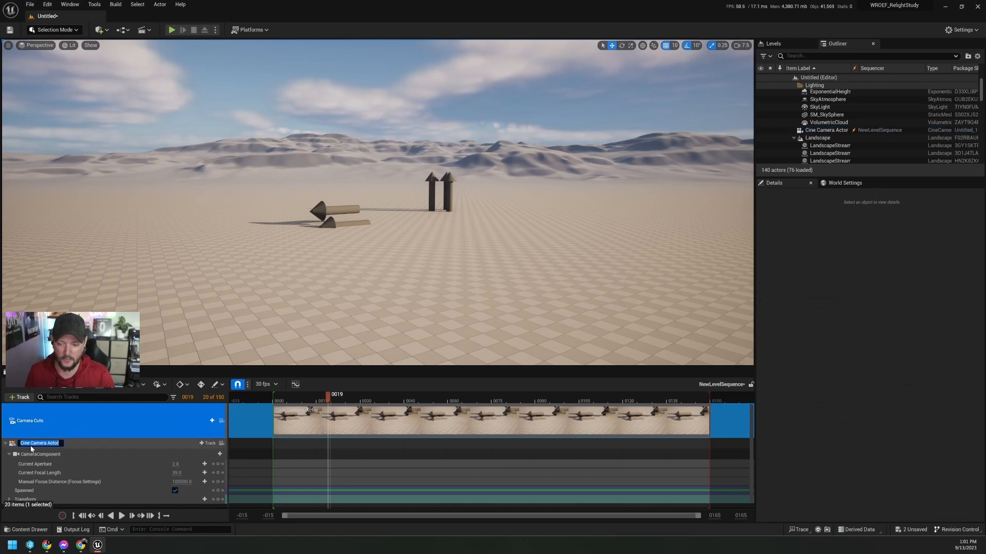
pyautogui.click(41, 445)
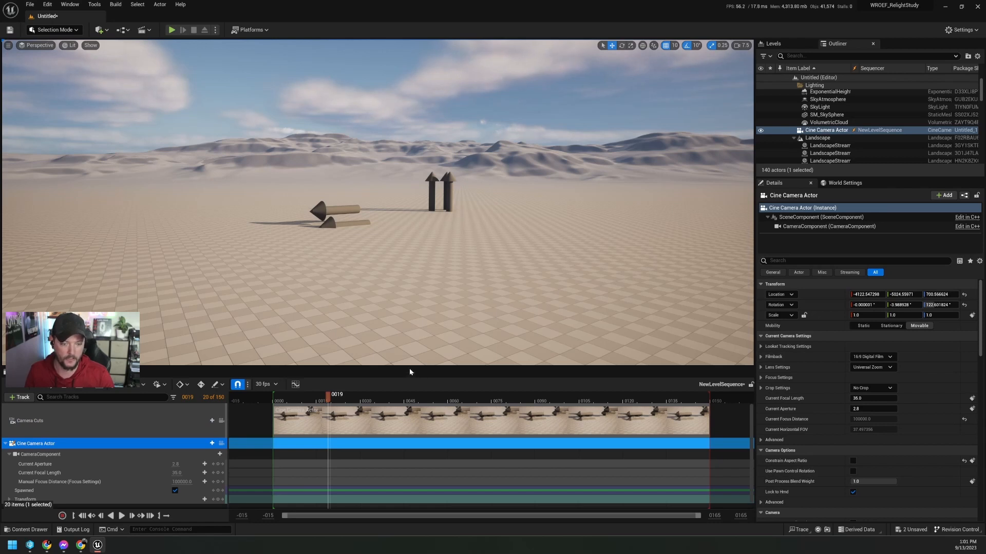
pyautogui.moveTo(410, 367); pyautogui.dragTo(400, 210)
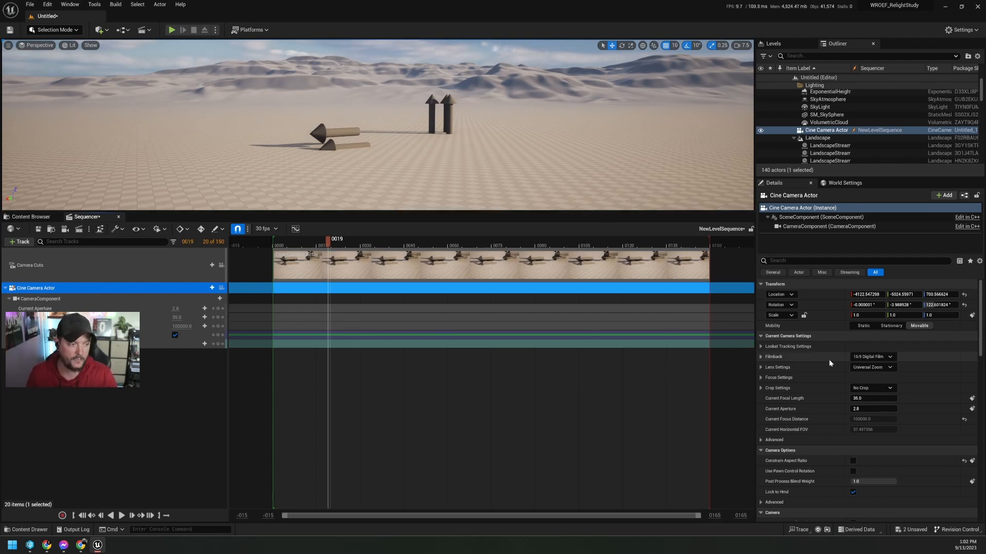
pyautogui.moveTo(363, 211); pyautogui.dragTo(368, 315)
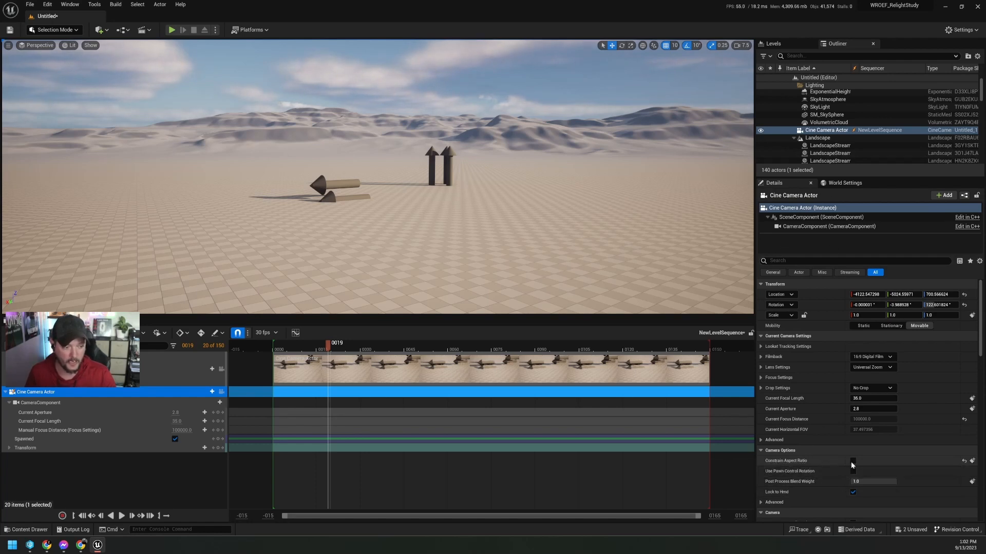
# Step: Enable Constrain Aspect Ratio on the Cine Camera Actor and check the framing through the camera cuts view
pyautogui.click(852, 462)
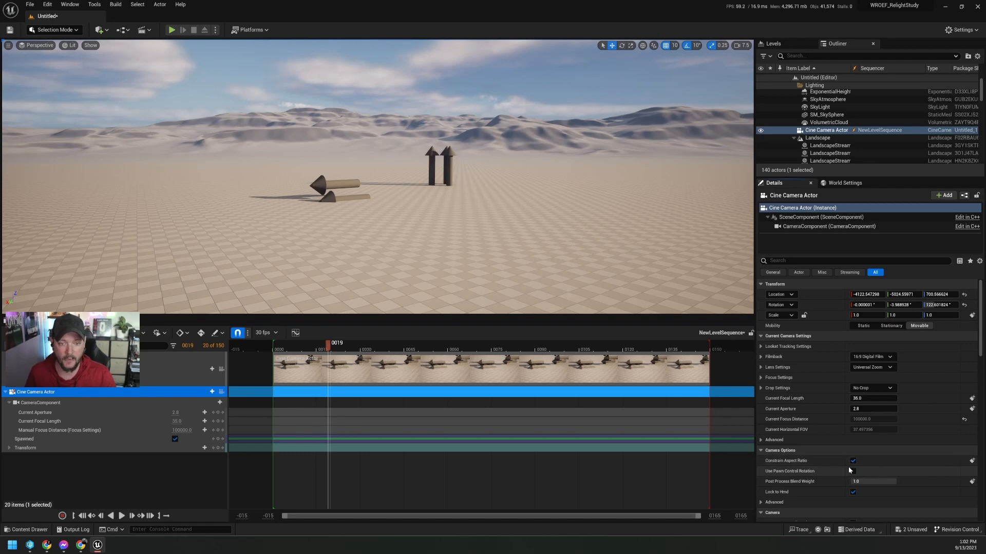
pyautogui.click(221, 370)
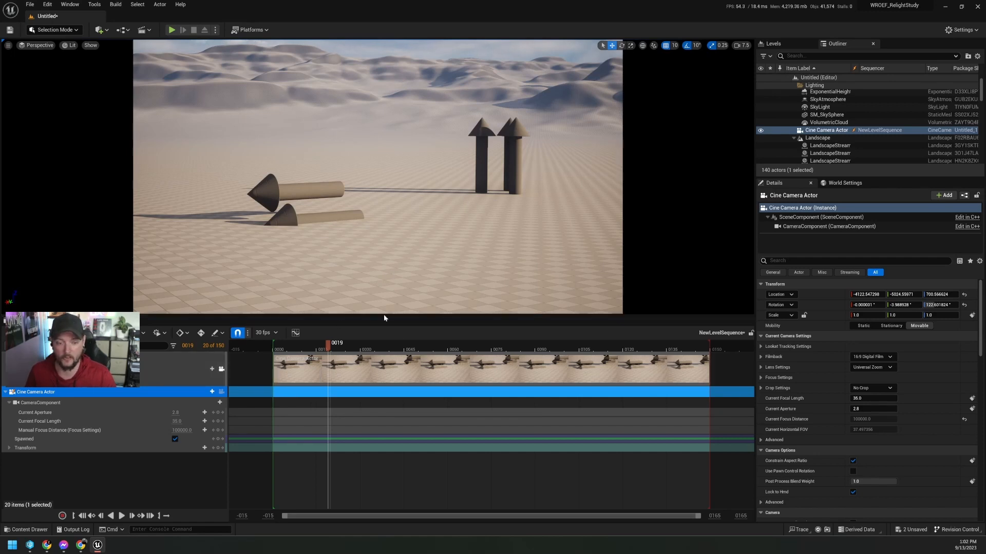
pyautogui.moveTo(384, 315)
pyautogui.mouseDown()
pyautogui.moveTo(382, 404)
pyautogui.moveTo(379, 272)
pyautogui.moveTo(377, 345)
pyautogui.moveTo(379, 282)
pyautogui.moveTo(379, 312)
pyautogui.mouseUp()
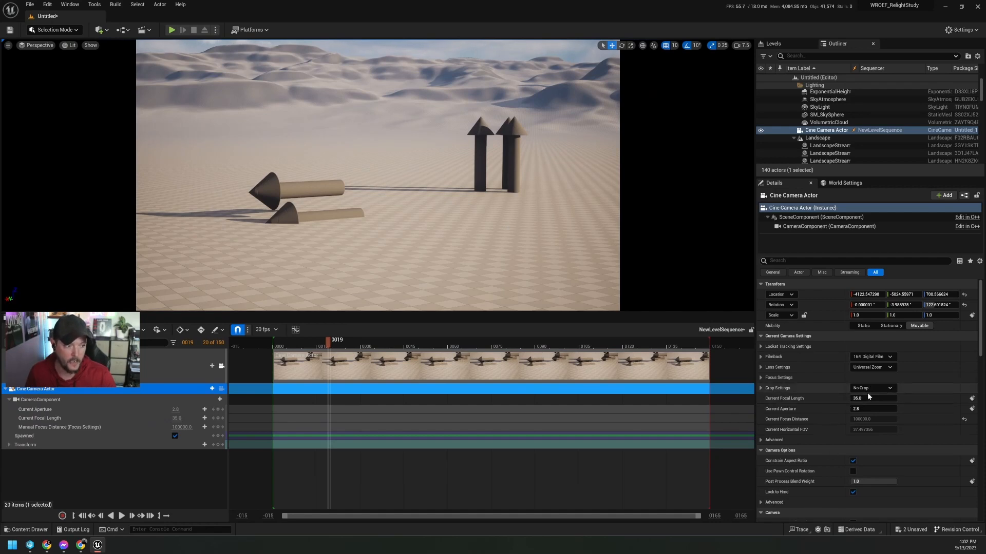
# Step: Try the Super 35mm filmback on the Cine Camera Actor and resize the viewport to check its framing
pyautogui.click(873, 357)
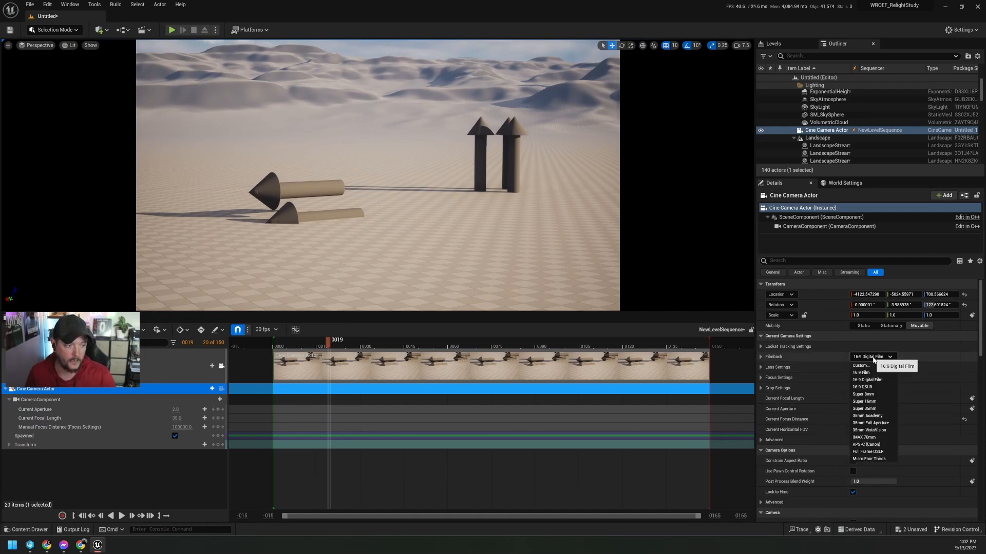
pyautogui.click(870, 408)
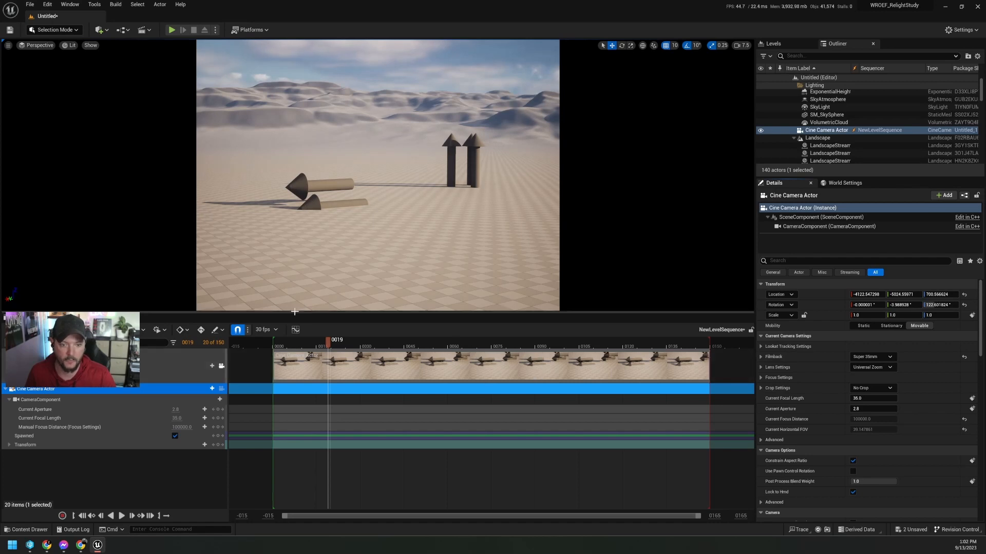
pyautogui.moveTo(295, 312); pyautogui.dragTo(288, 284)
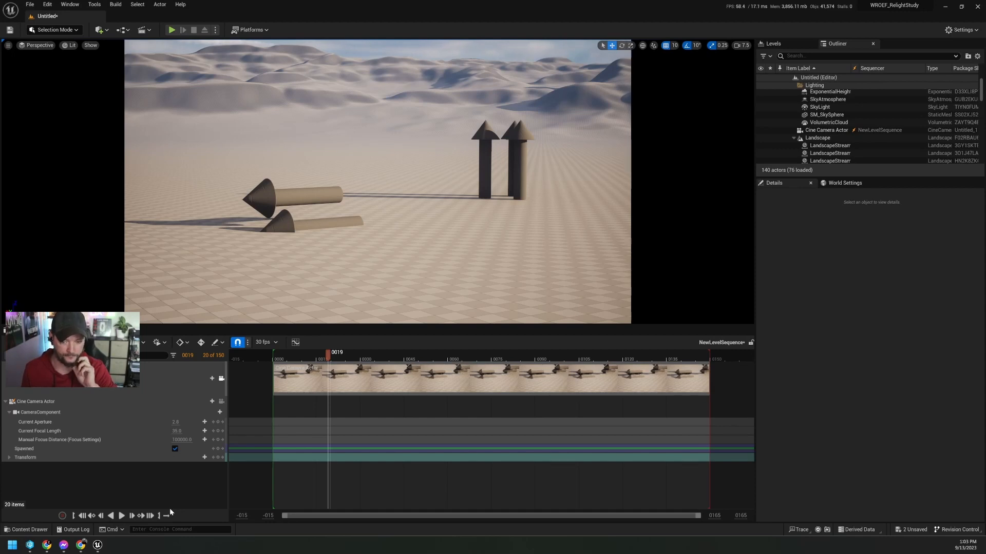
# Step: Try locking the Cine Camera Actor track in Sequencer
pyautogui.click(56, 402)
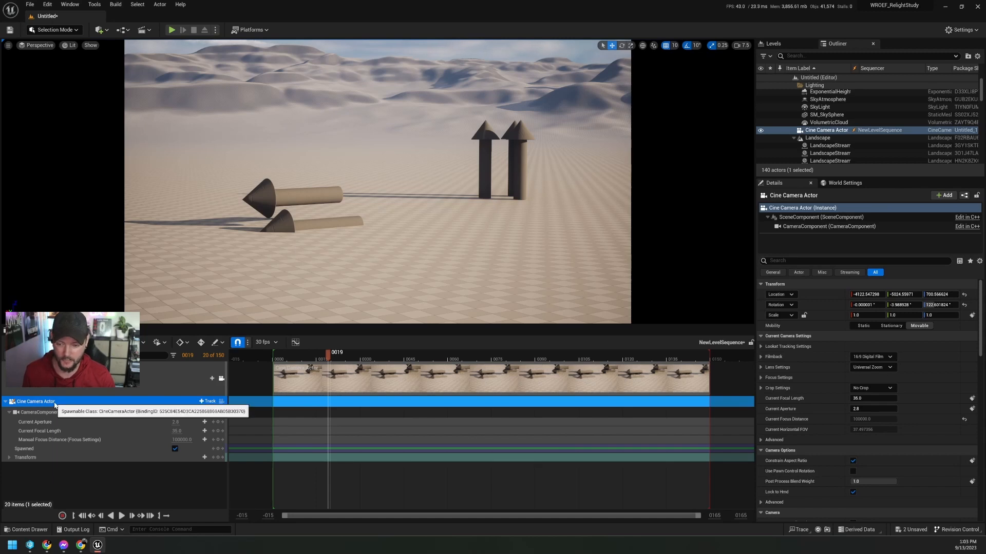
pyautogui.rightClick(56, 403)
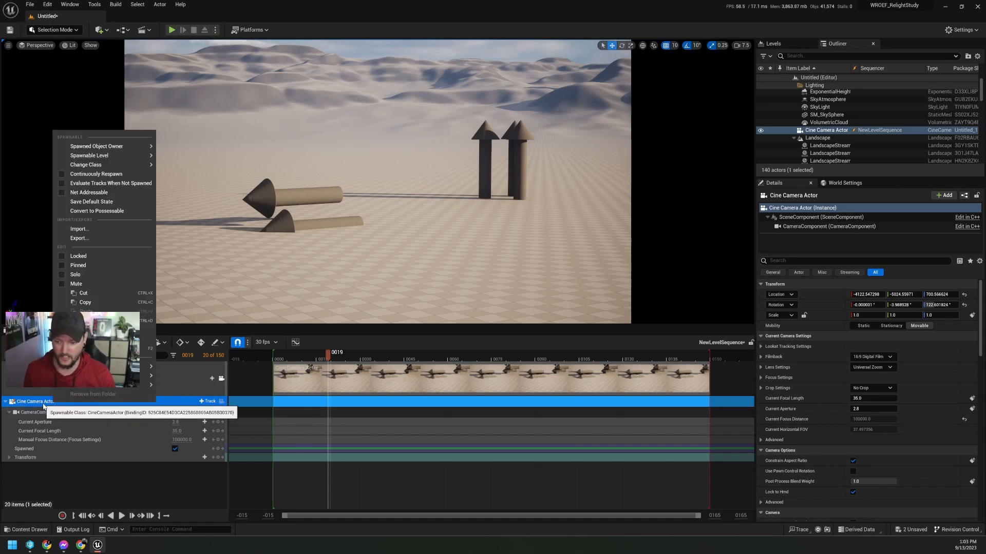
pyautogui.click(61, 256)
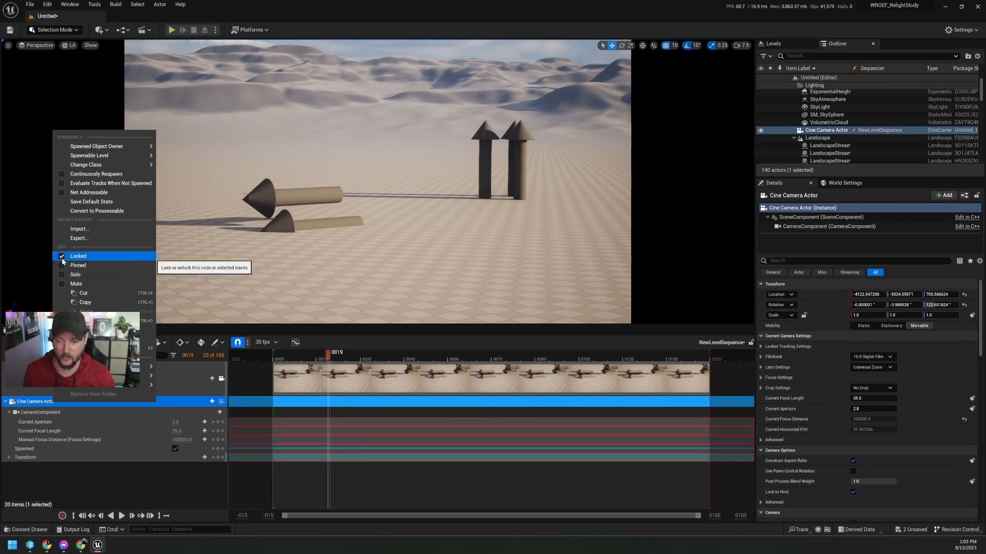
# Step: Enable Lock Actor Movement for the Cine Camera Actor through its transform options
pyautogui.click(827, 123)
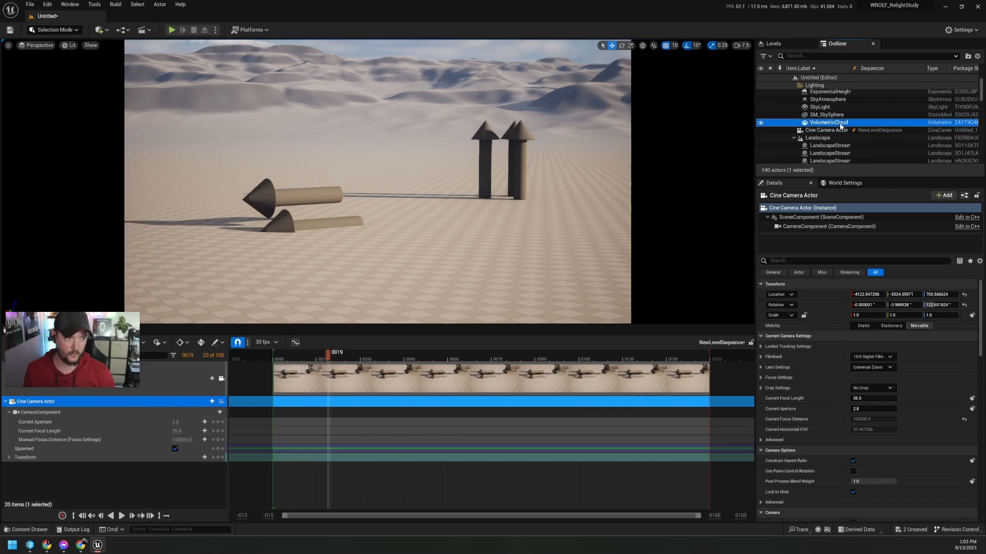
pyautogui.click(827, 130)
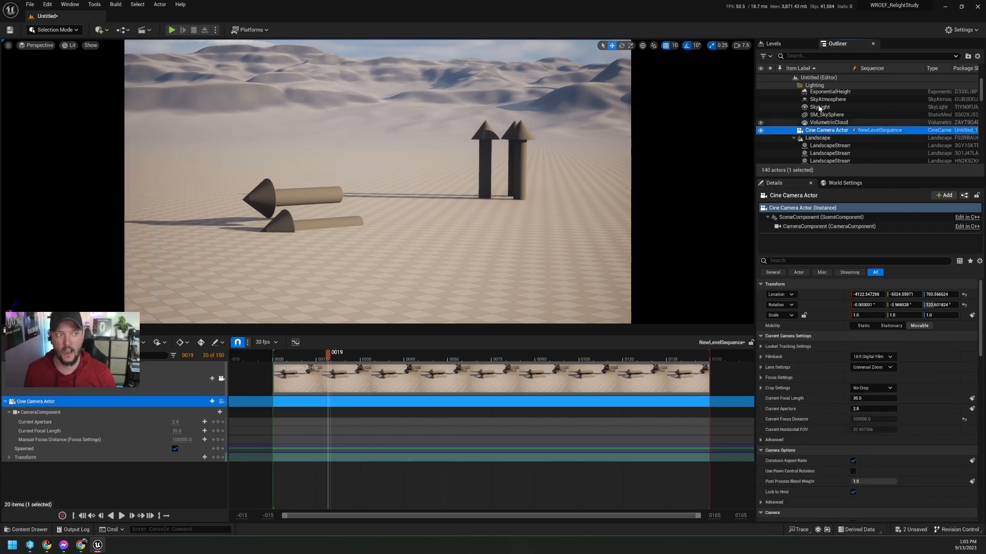
pyautogui.rightClick(828, 131)
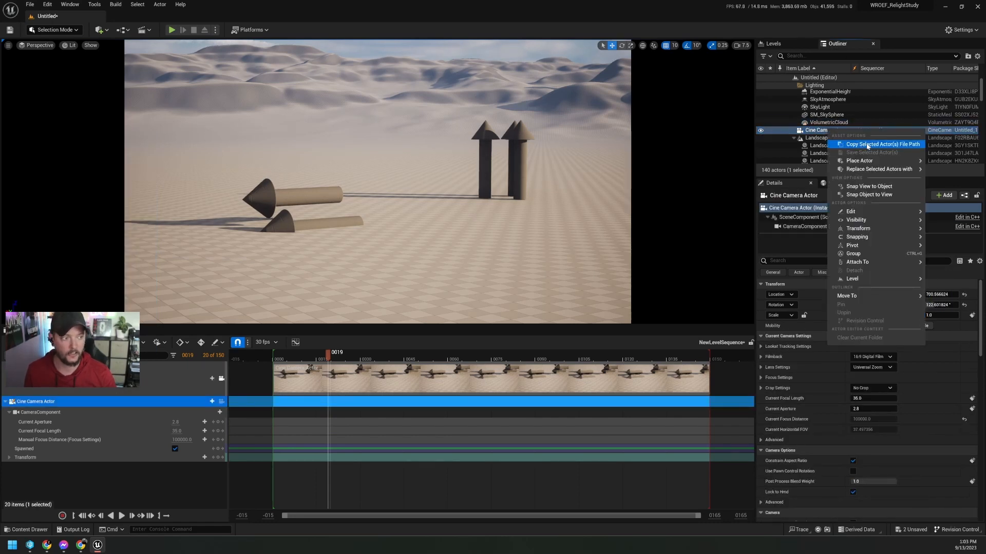
pyautogui.moveTo(835, 230)
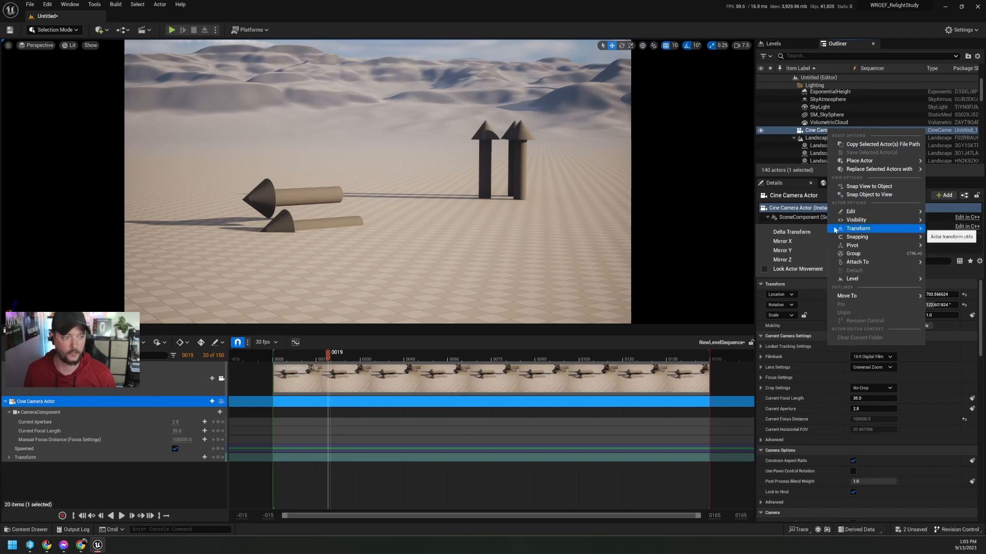
pyautogui.click(765, 269)
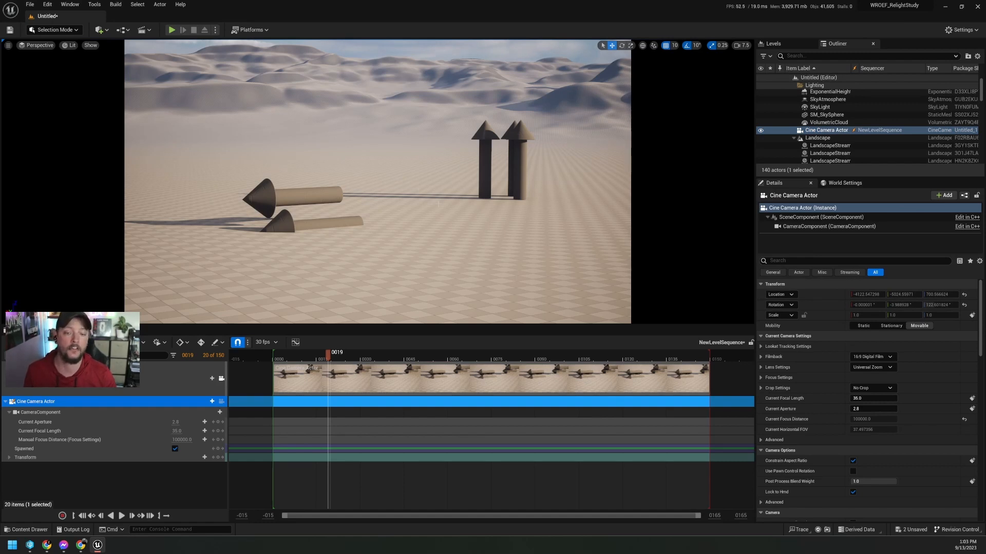
# Step: Leave the camera cuts view, look around the scene freely, and return to the locked camera's shot
pyautogui.click(221, 378)
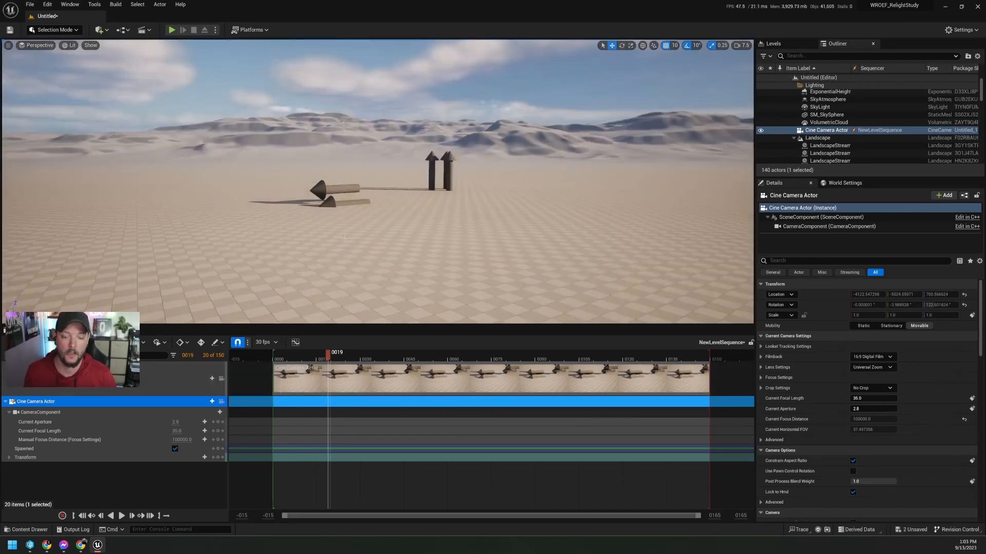
pyautogui.moveTo(344, 237); pyautogui.dragTo(479, 201, button='right')
pyautogui.press('f')
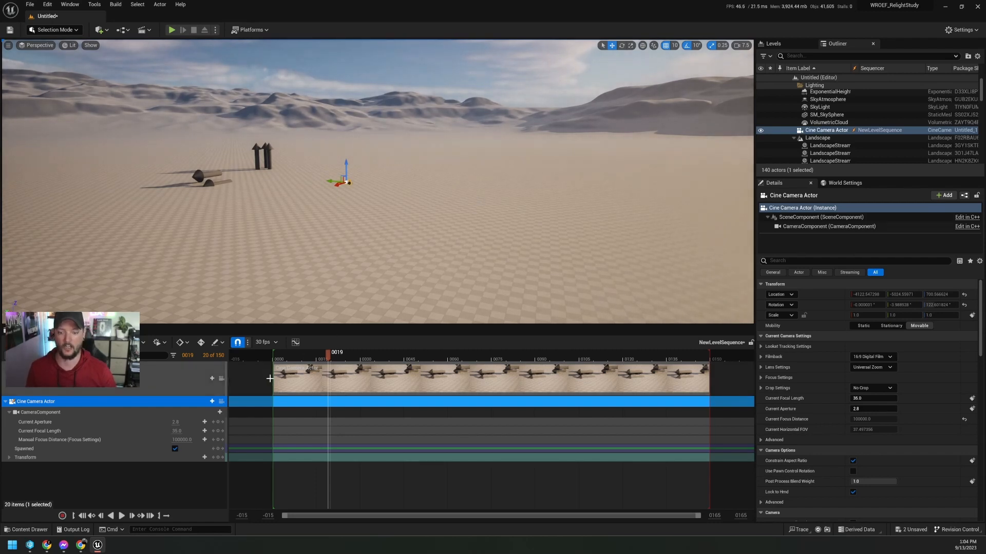
pyautogui.click(222, 378)
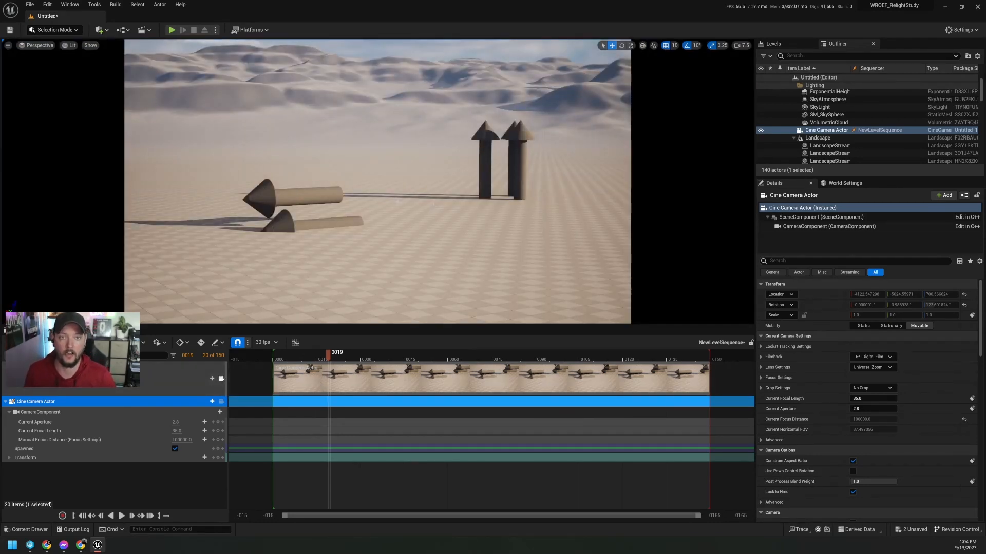
# Step: Capture a screenshot of the viewport showing the camera's shot of the arrows
pyautogui.click(507, 194)
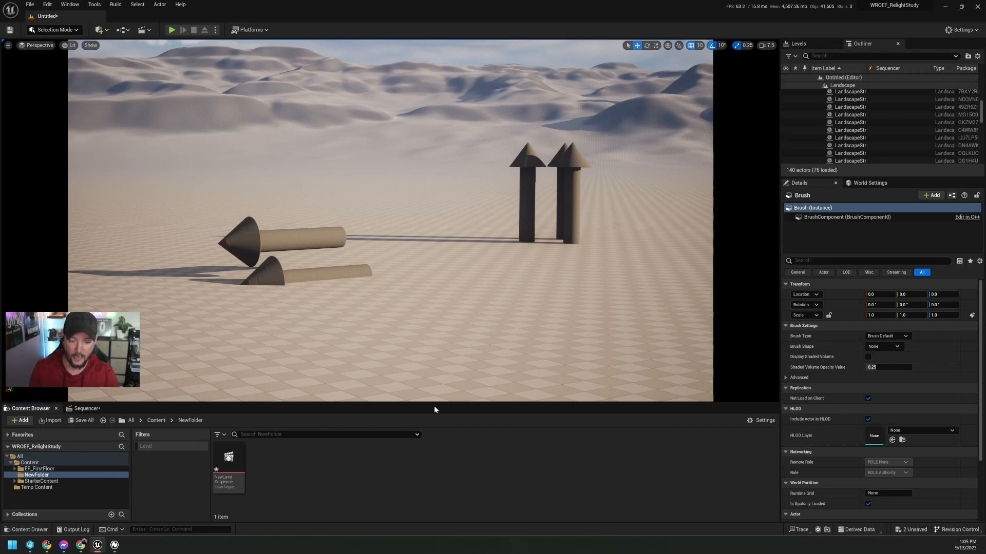
pyautogui.click(434, 353)
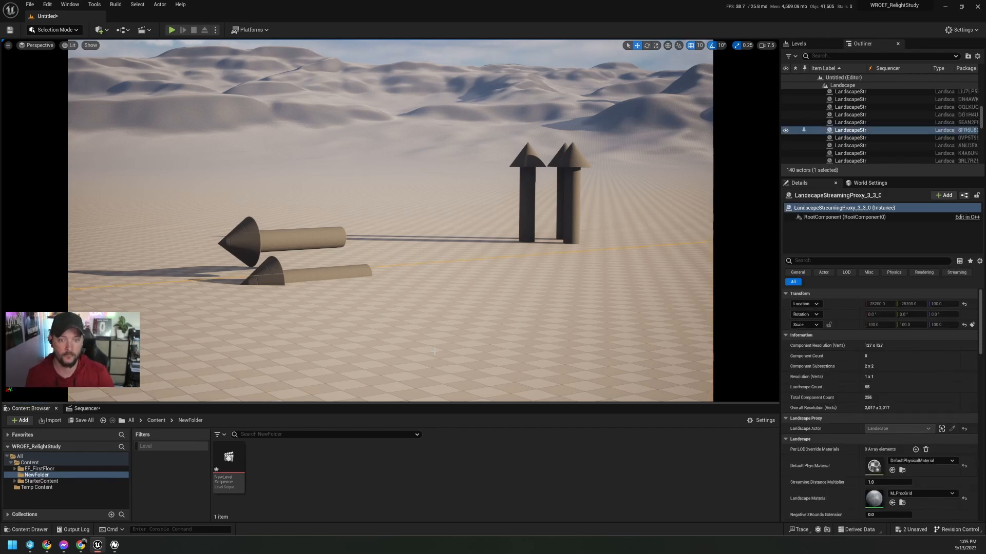
pyautogui.press('F9')
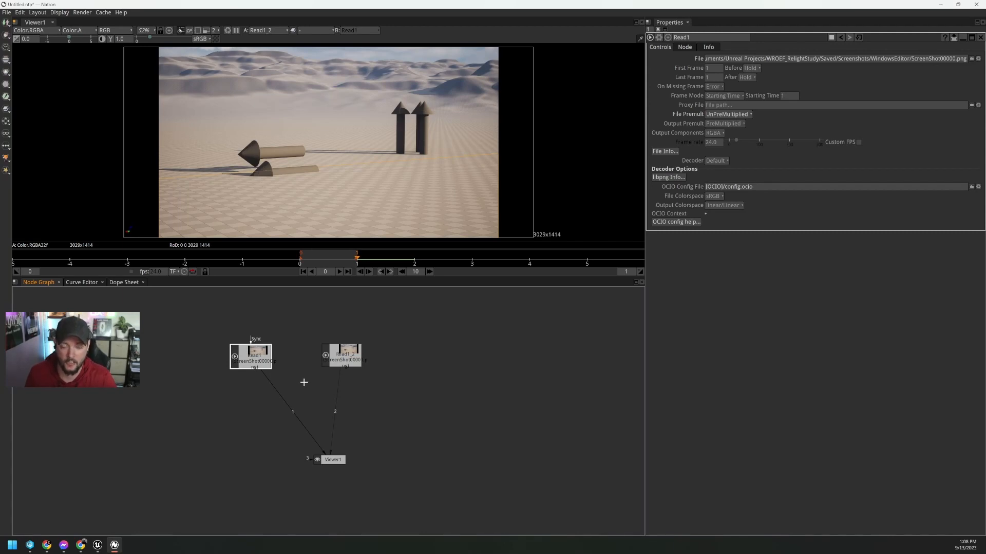
# Step: Space the two Read nodes apart in the node graph and make the viewer area taller
pyautogui.moveTo(349, 360); pyautogui.dragTo(409, 362)
pyautogui.moveTo(336, 463); pyautogui.dragTo(334, 462)
pyautogui.click(387, 427)
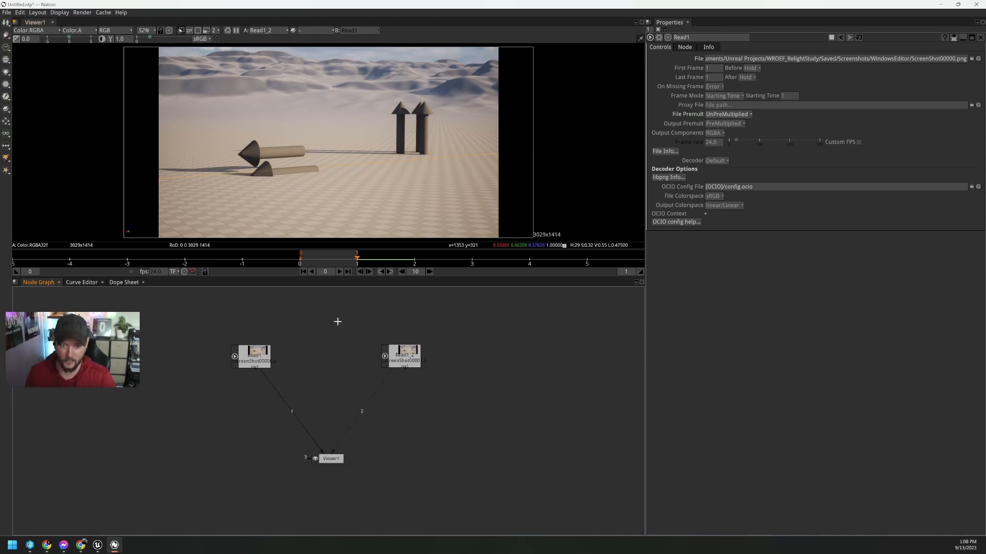
pyautogui.moveTo(331, 276); pyautogui.dragTo(332, 365)
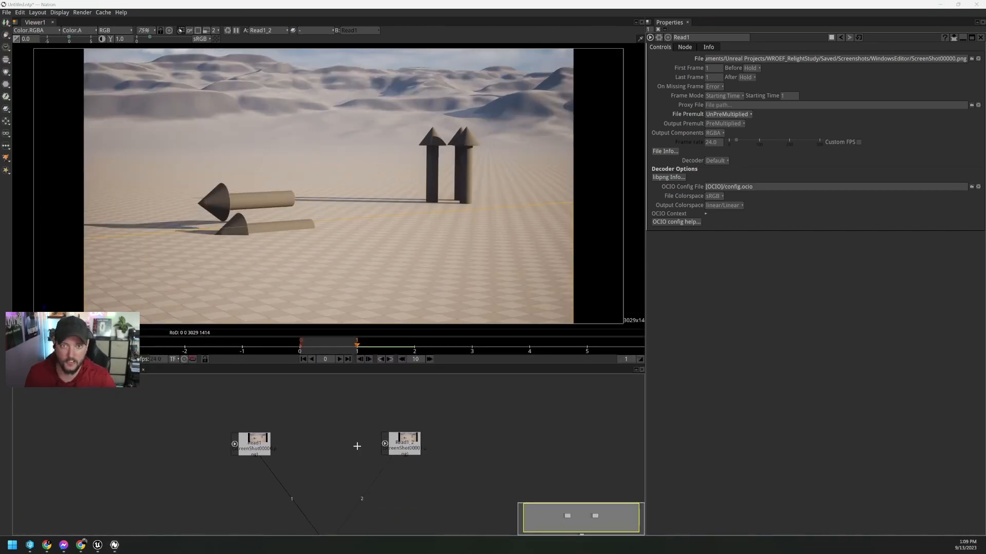
pyautogui.scroll(-5, 350, 439)
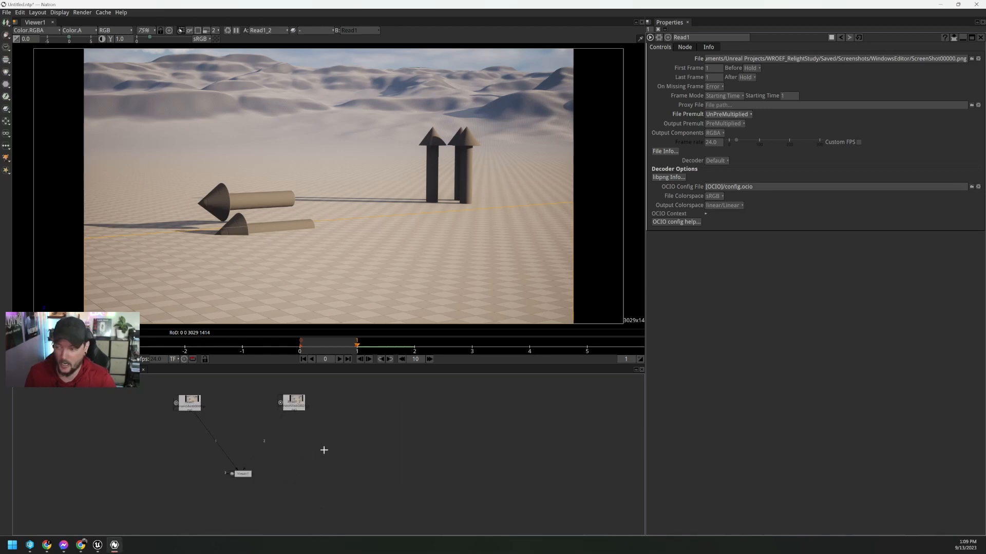
# Step: Switch to Unreal Engine and raise the SM_Arrows mesh to a Z location of 80
pyautogui.hotkey('alt', 'Tab')
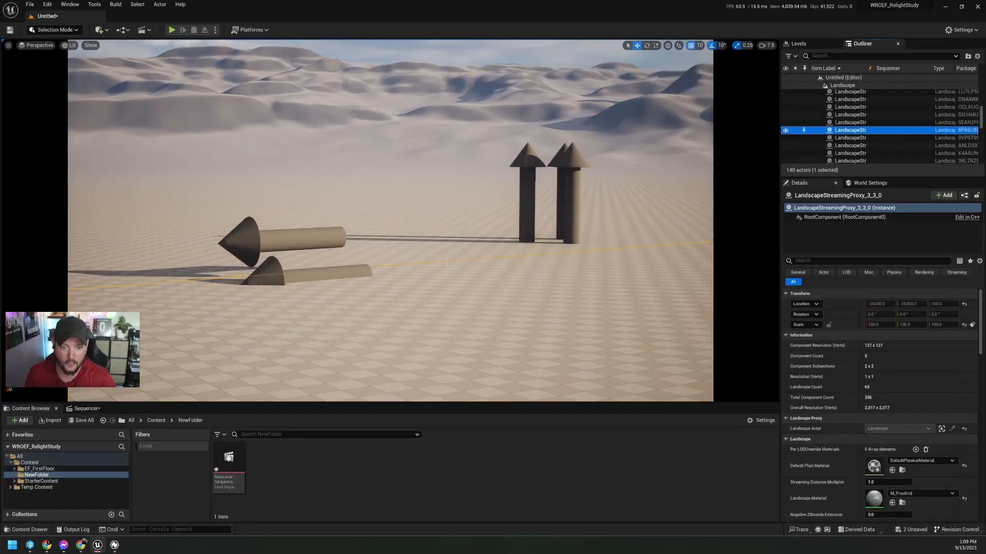
pyautogui.click(318, 272)
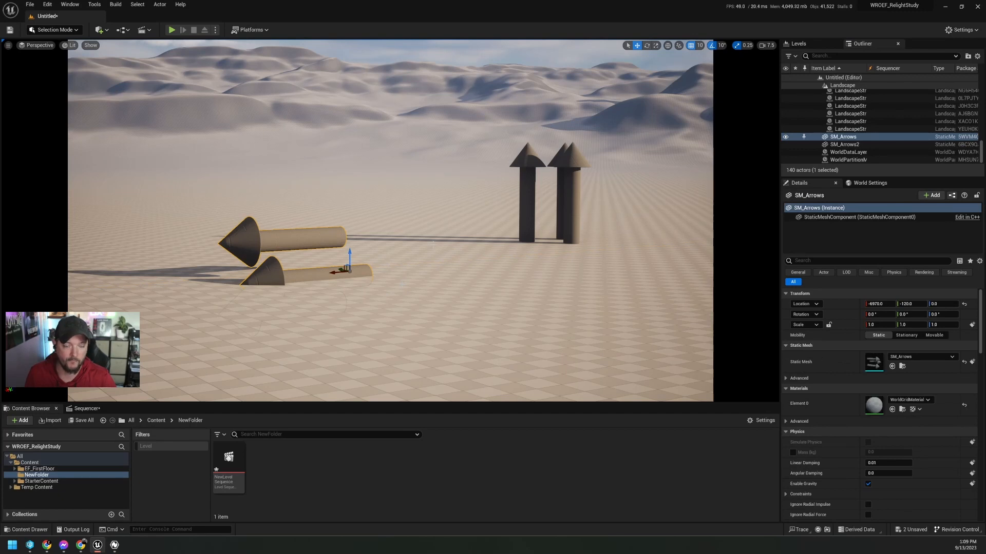
pyautogui.moveTo(350, 254); pyautogui.dragTo(350, 240)
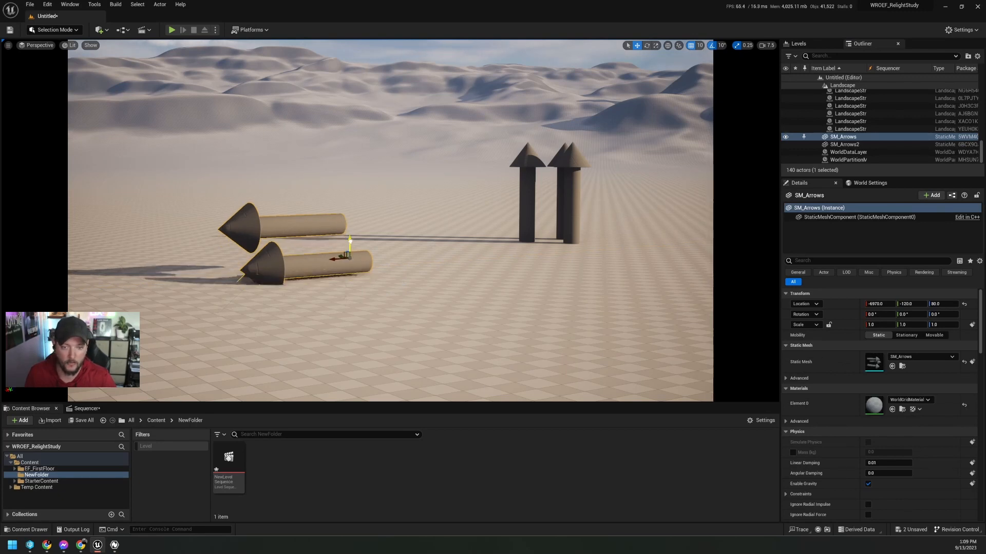
# Step: Set the DirectionalLight's intensity to 5 lux and capture a screenshot of the viewport
pyautogui.scroll(15, 826, 93)
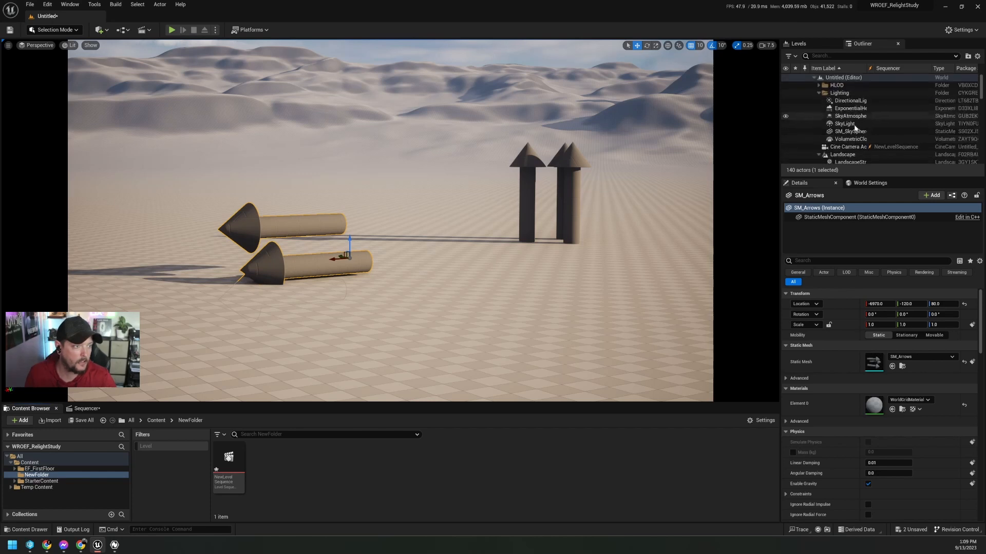
pyautogui.click(850, 101)
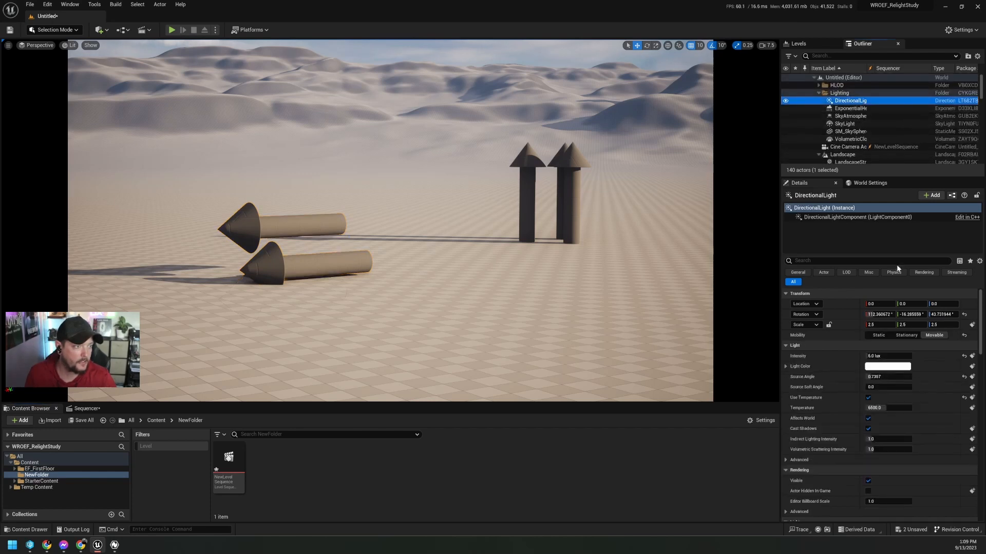
pyautogui.click(888, 356)
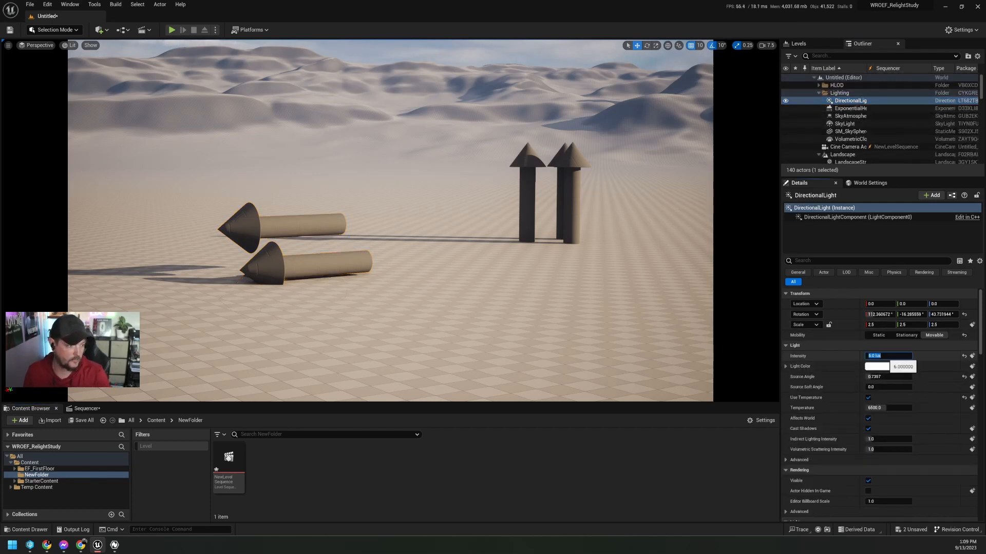
pyautogui.write('5')
pyautogui.press('Return')
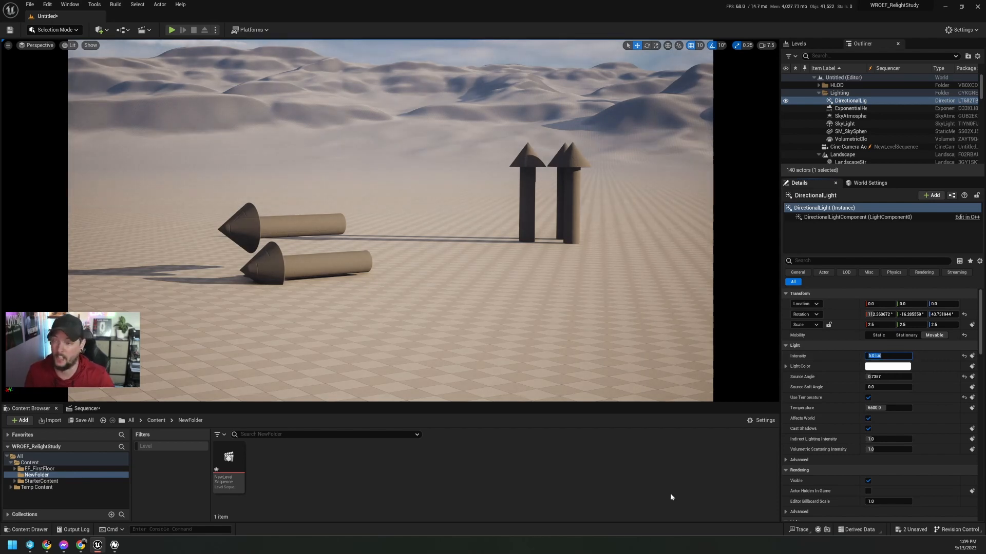
pyautogui.click(441, 489)
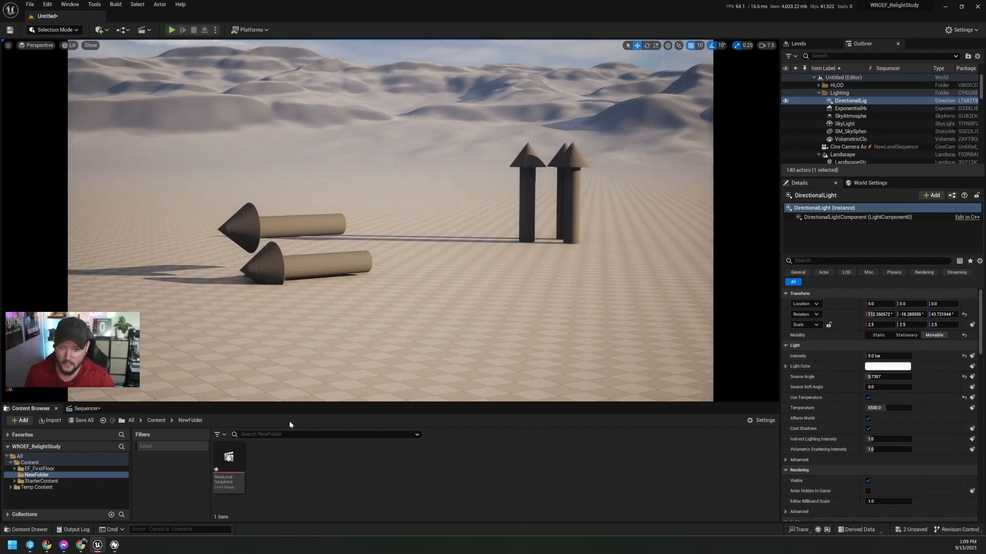
pyautogui.click(339, 338)
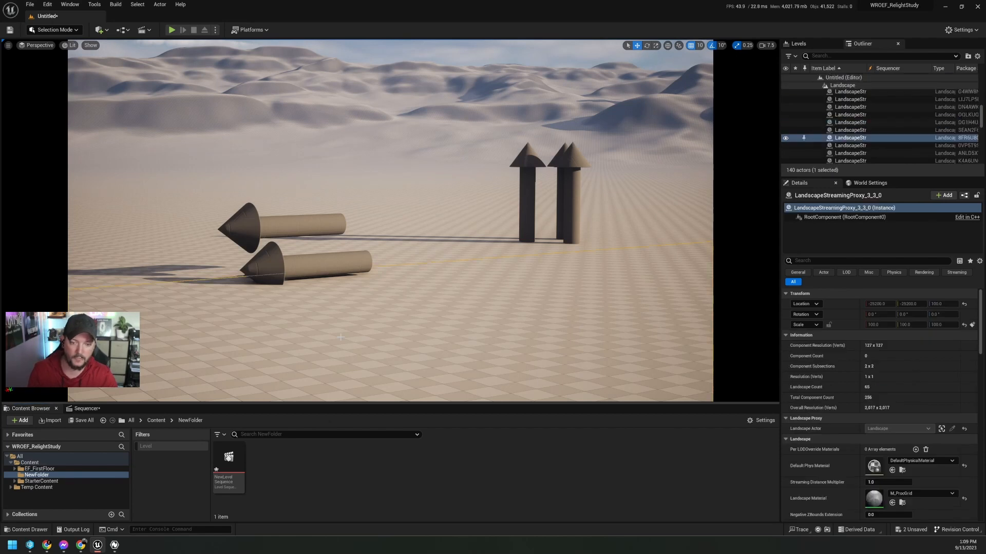
# Step: Switch to Natron and load ScreenShot00002.png into the Read1_2 node
pyautogui.click(114, 545)
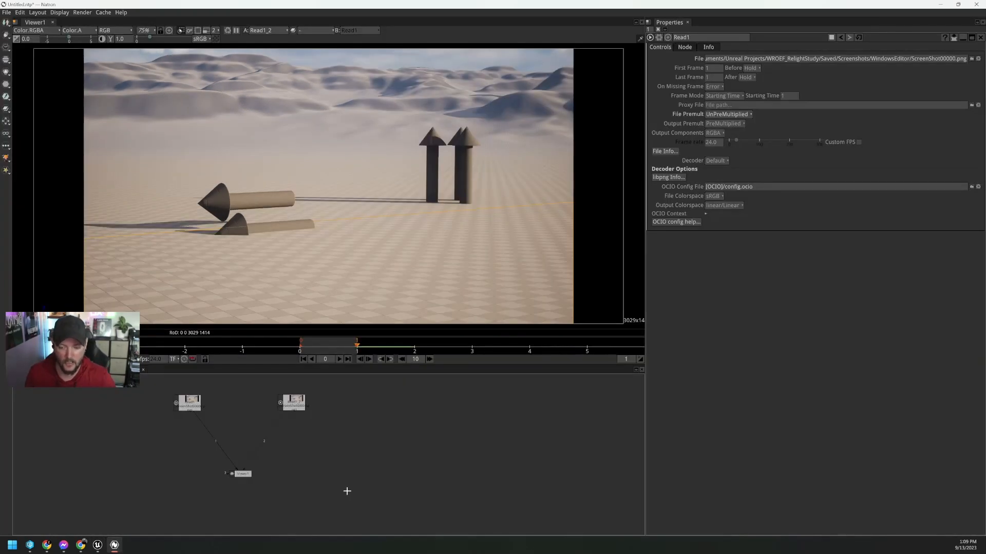
pyautogui.moveTo(298, 412); pyautogui.dragTo(276, 406)
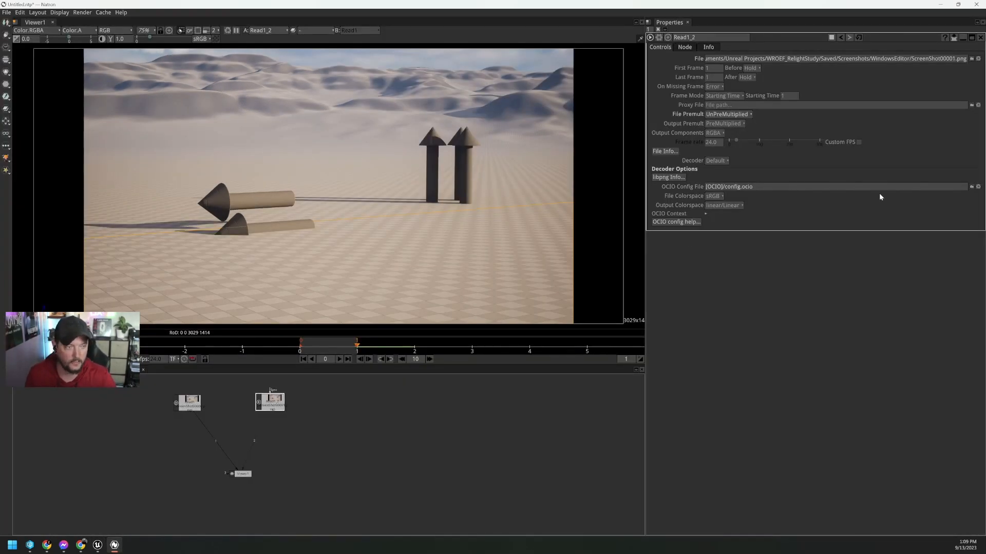
pyautogui.click(971, 58)
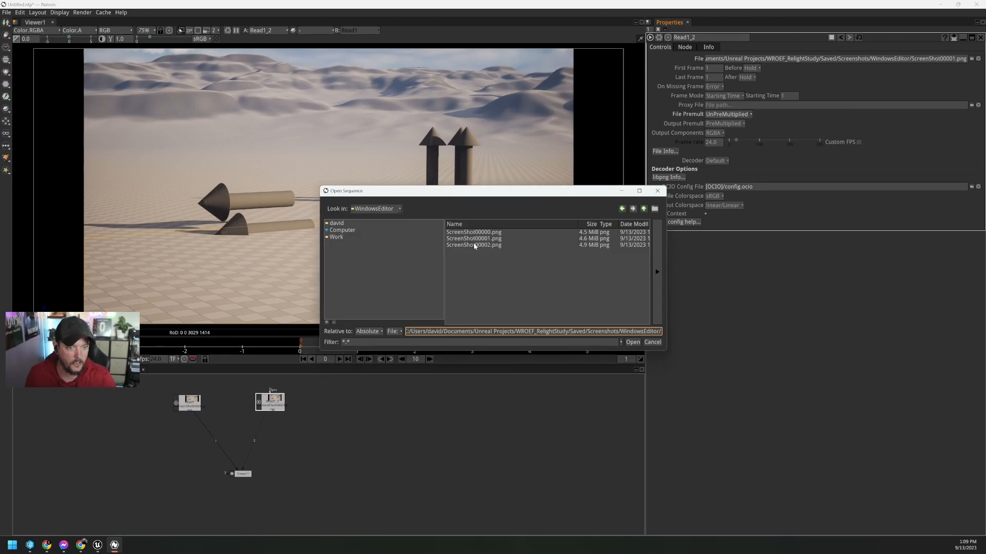
pyautogui.click(474, 245)
pyautogui.click(634, 343)
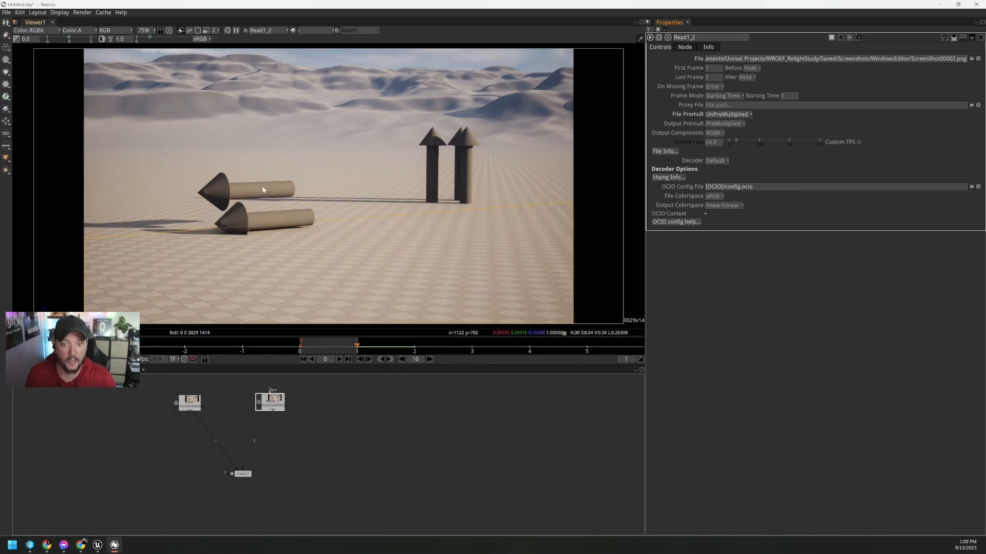
# Step: Compare the two screenshots close up on the arrows by alternating the viewer between its two inputs
pyautogui.scroll(5, 254, 186)
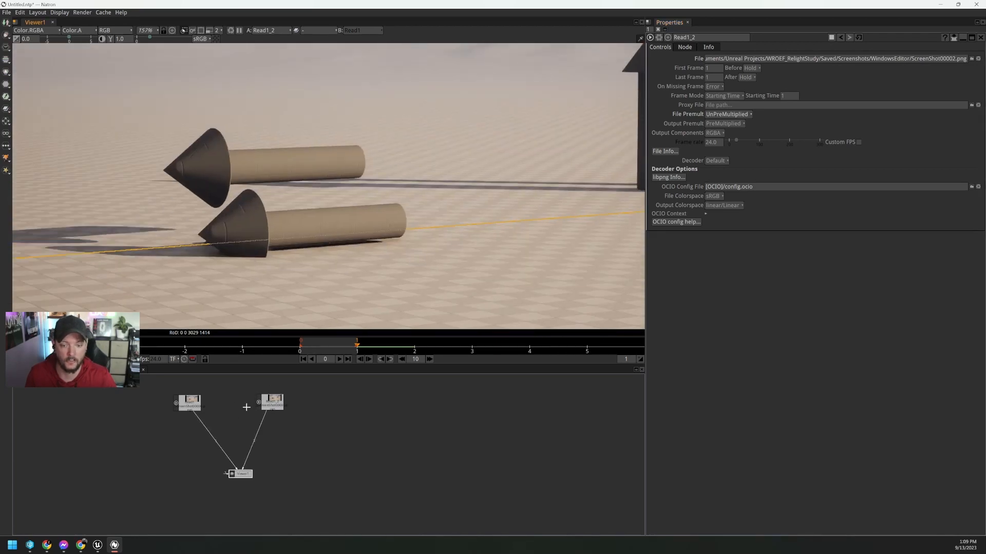
pyautogui.click(241, 474)
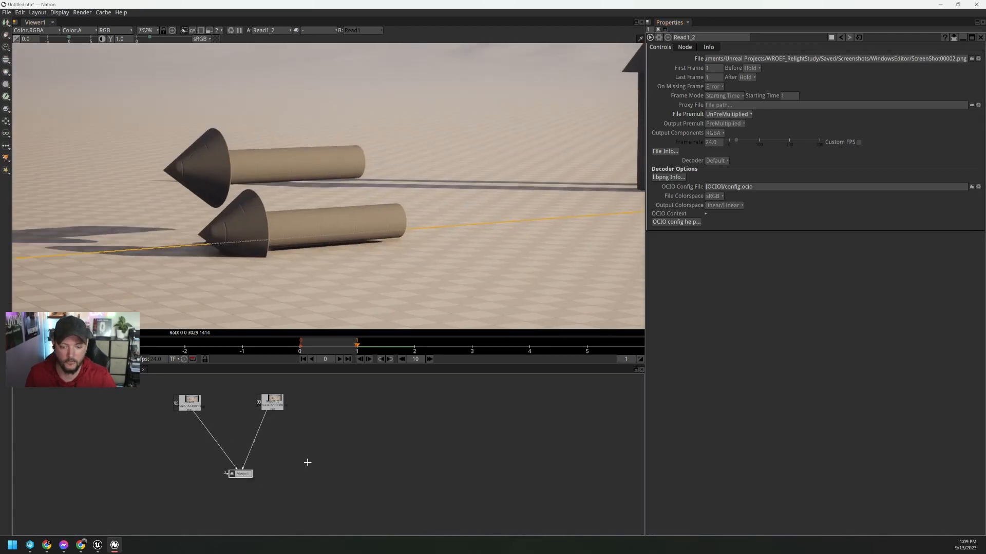
pyautogui.press('1')
pyautogui.press('2')
pyautogui.press('1')
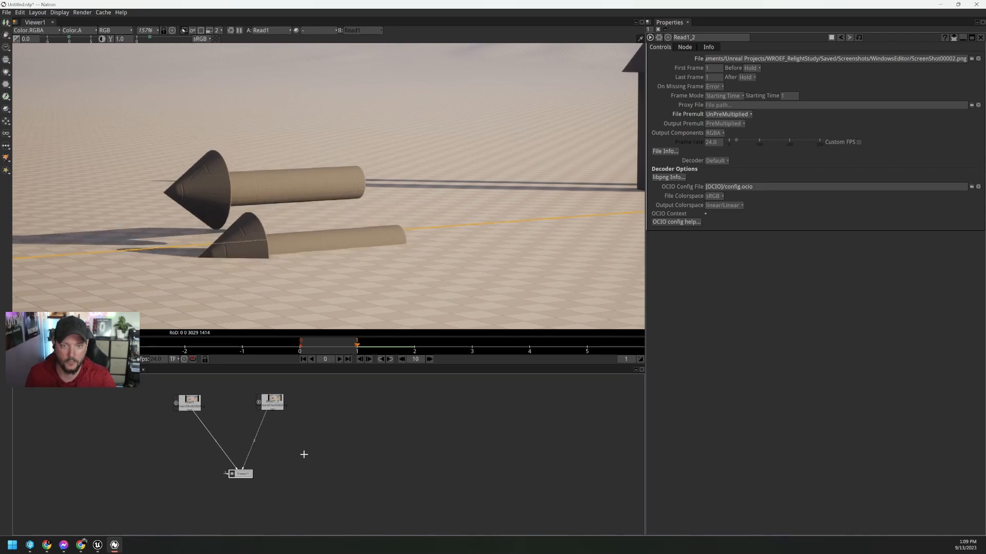
pyautogui.press('2')
# Step: Compare both screenshots in the viewer with a W-Under wipe and move the dividing line over the lying arrows
pyautogui.scroll(-5, 351, 196)
pyautogui.scroll(-3, 351, 196)
pyautogui.hotkey('shift', '1')
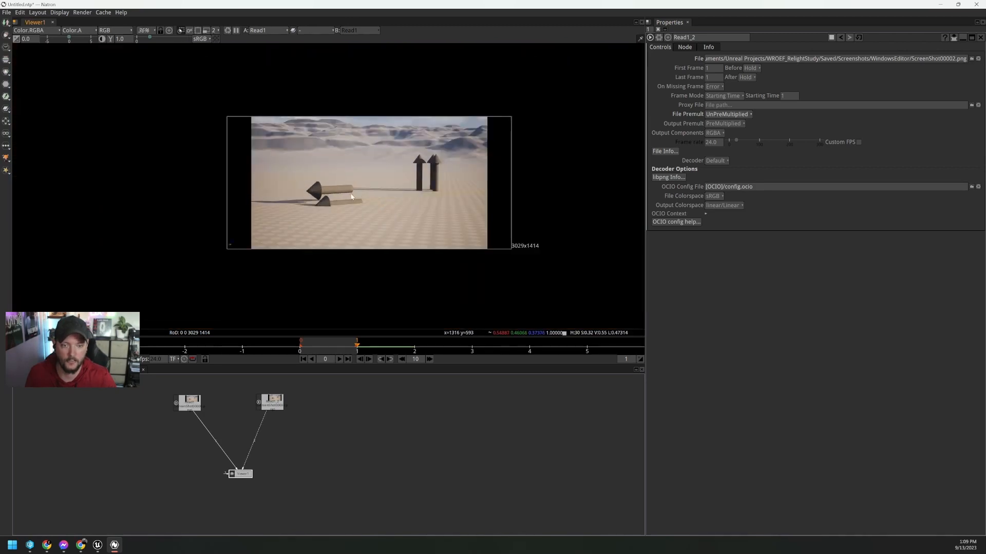
pyautogui.scroll(5, 351, 197)
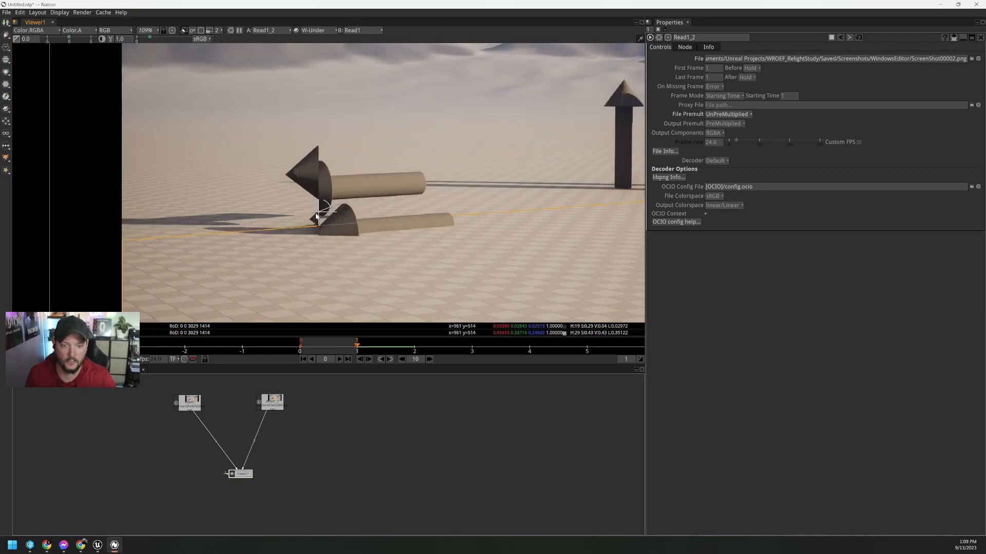
pyautogui.moveTo(283, 204)
pyautogui.mouseDown()
pyautogui.moveTo(246, 207)
pyautogui.moveTo(268, 212)
pyautogui.mouseUp()
pyautogui.scroll(5, 349, 200)
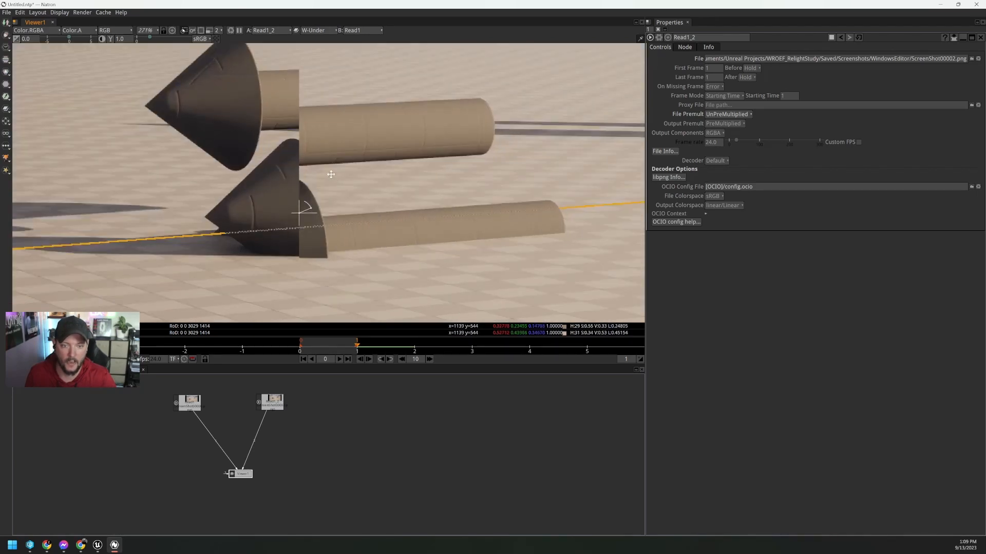
pyautogui.moveTo(373, 233); pyautogui.dragTo(379, 246, button='middle')
# Step: Flip the wiped viewer repeatedly between Read1 and Read1_2 to examine the differences around the upper lying arrow
pyautogui.press('1')
pyautogui.press('2')
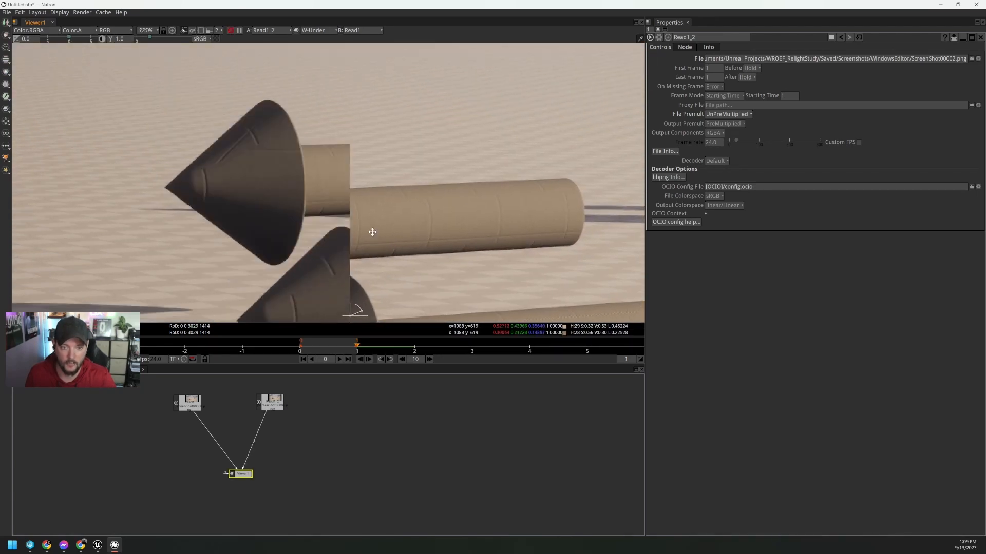
pyautogui.press('1')
pyautogui.press('2')
pyautogui.press('1')
pyautogui.press('2')
pyautogui.press('1')
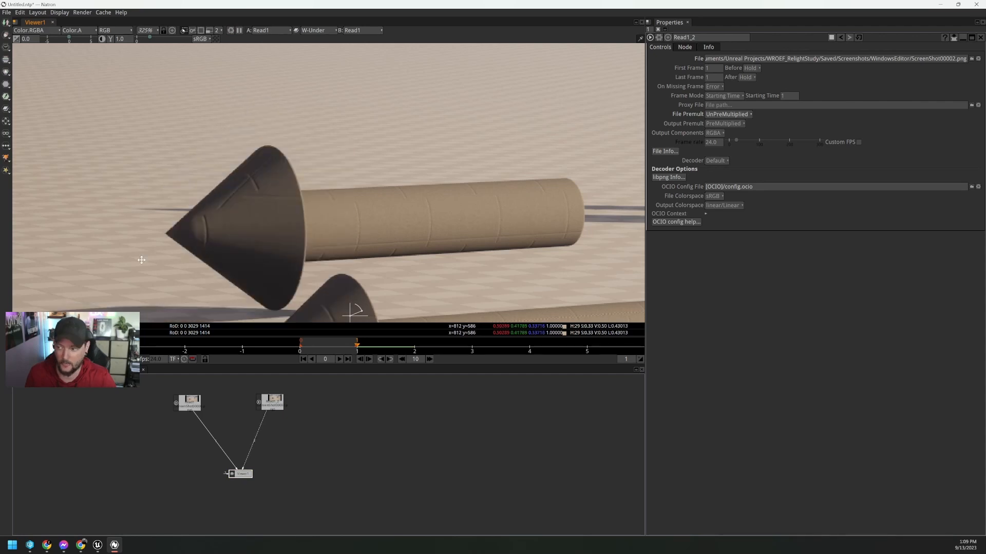
pyautogui.press('2')
pyautogui.press('1')
pyautogui.press('2')
# Step: Switch to Unreal Engine, set the DirectionalLight's intensity to 2 lux, and capture another viewport screenshot
pyautogui.click(97, 545)
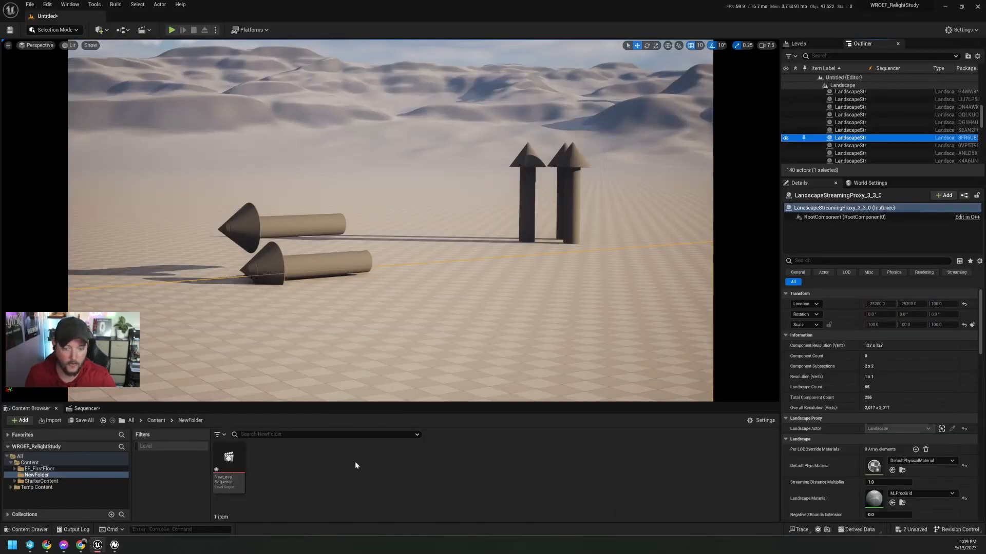
pyautogui.scroll(10, 847, 125)
pyautogui.click(850, 101)
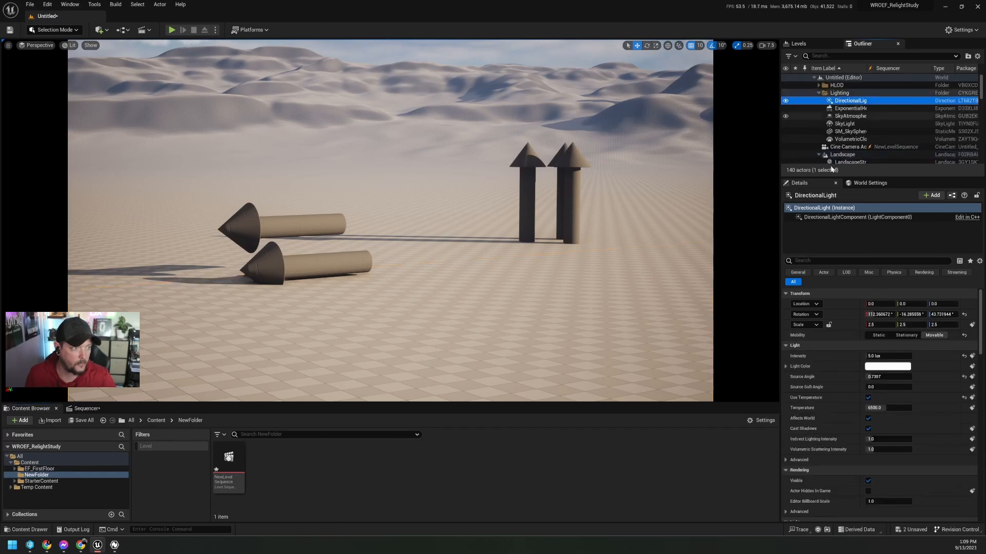
pyautogui.click(888, 356)
pyautogui.write('2')
pyautogui.press('Return')
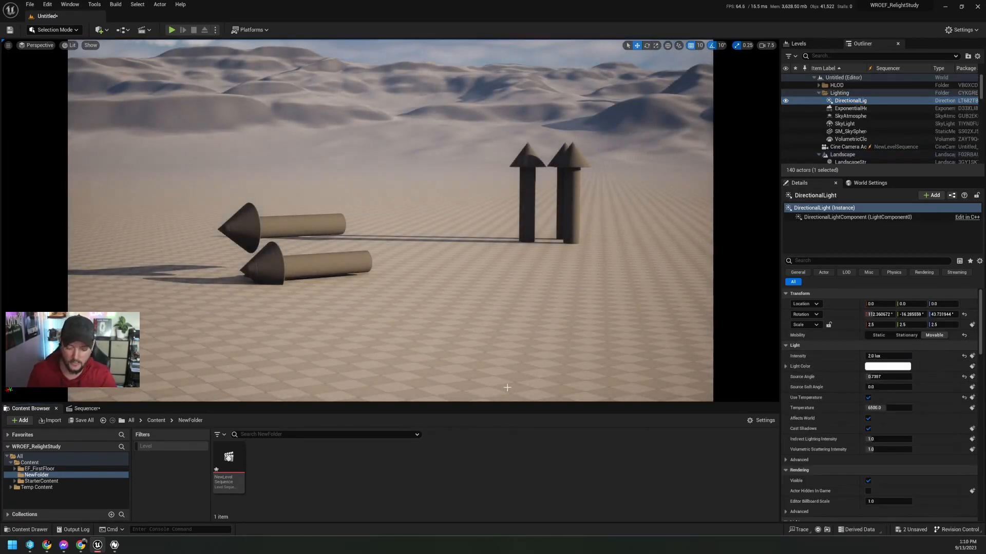
pyautogui.click(515, 387)
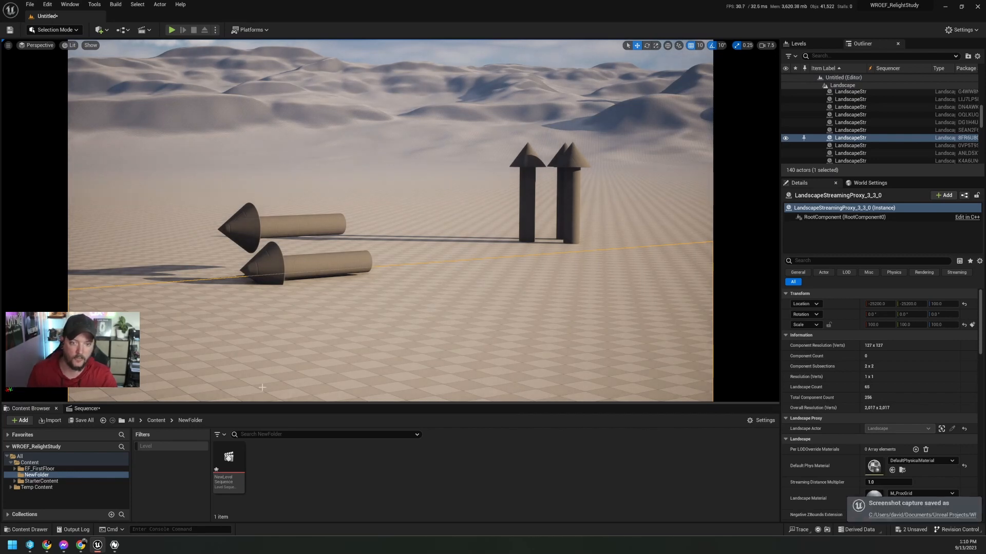
# Step: Switch to Natron and change the Read1_2 node's file to ScreenShot00003.png
pyautogui.click(114, 544)
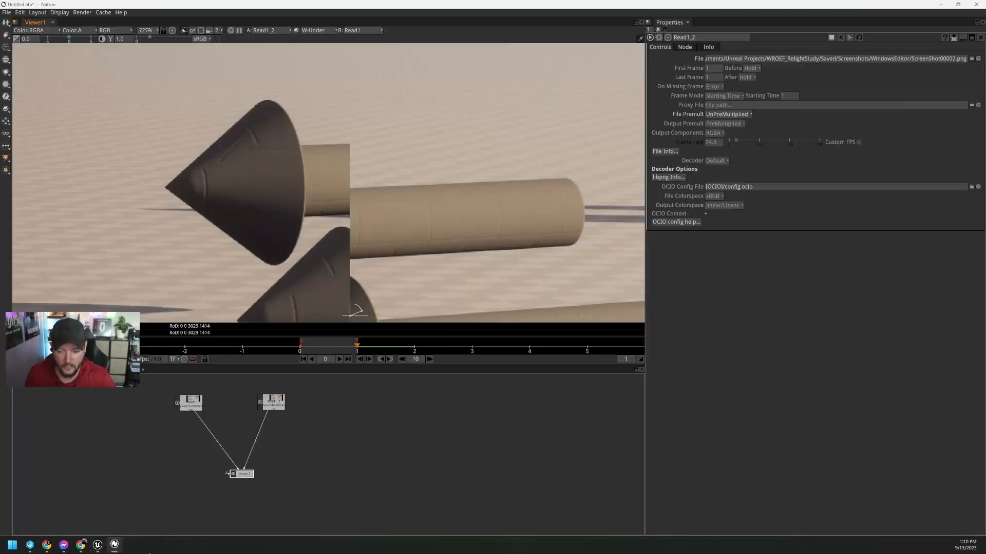
pyautogui.click(348, 466)
pyautogui.click(279, 405)
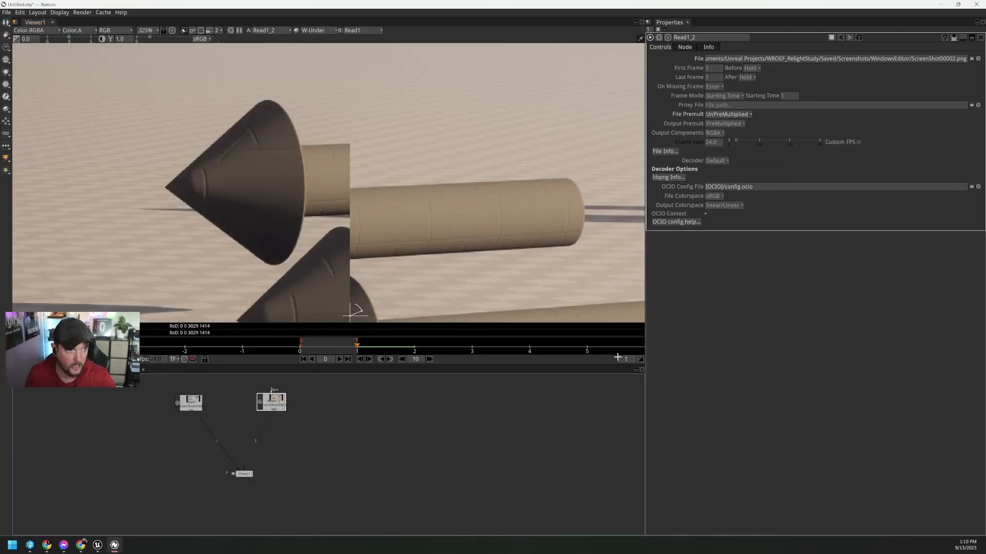
pyautogui.click(955, 59)
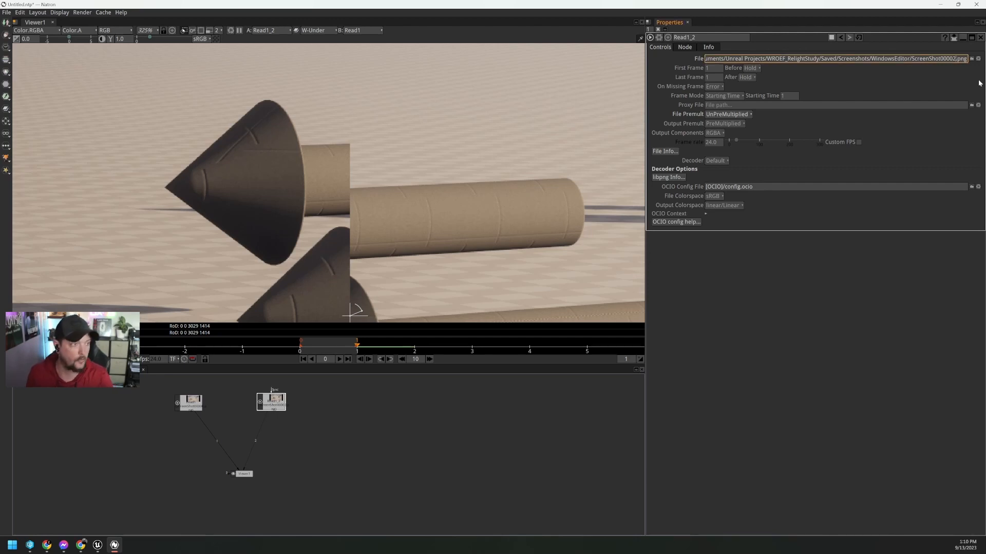
pyautogui.press('BackSpace')
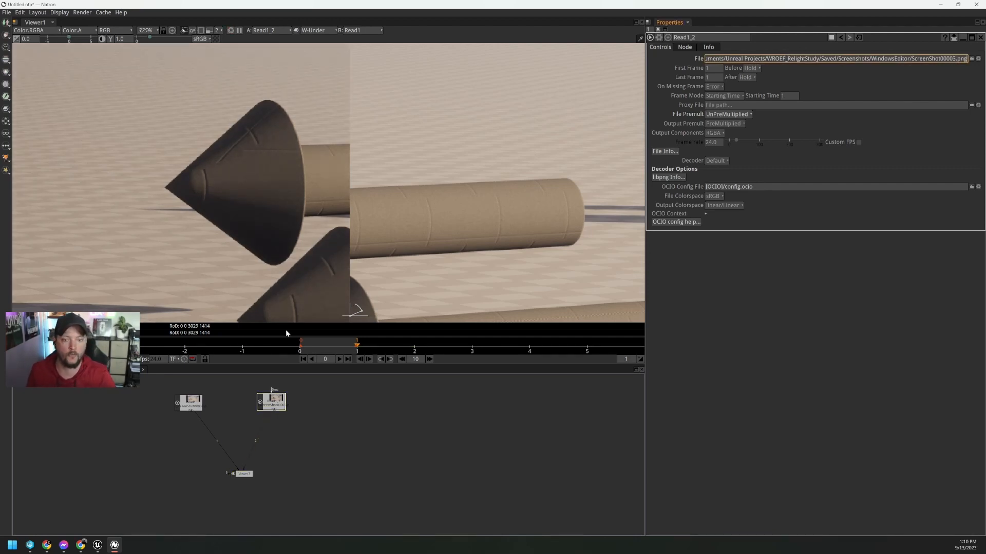
pyautogui.click(328, 424)
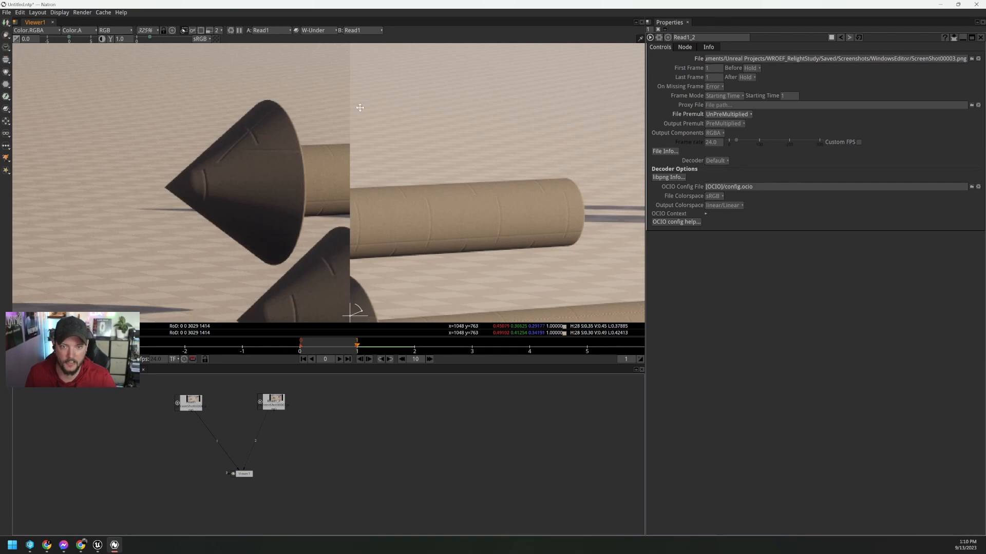
# Step: Examine the brightness difference between the two screenshots along the wipe line above the arrows
pyautogui.scroll(2, 348, 111)
pyautogui.scroll(2, 348, 112)
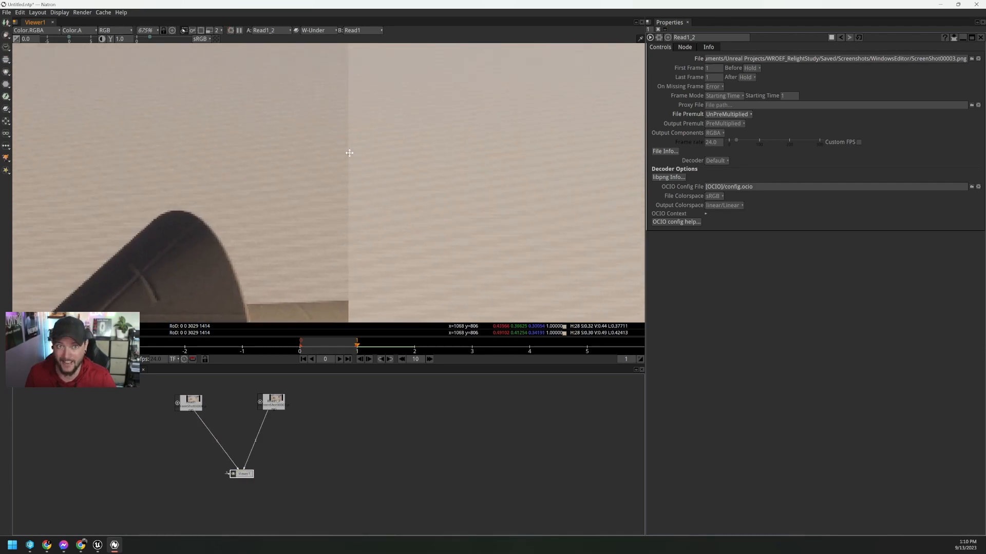
pyautogui.scroll(-9, 332, 161)
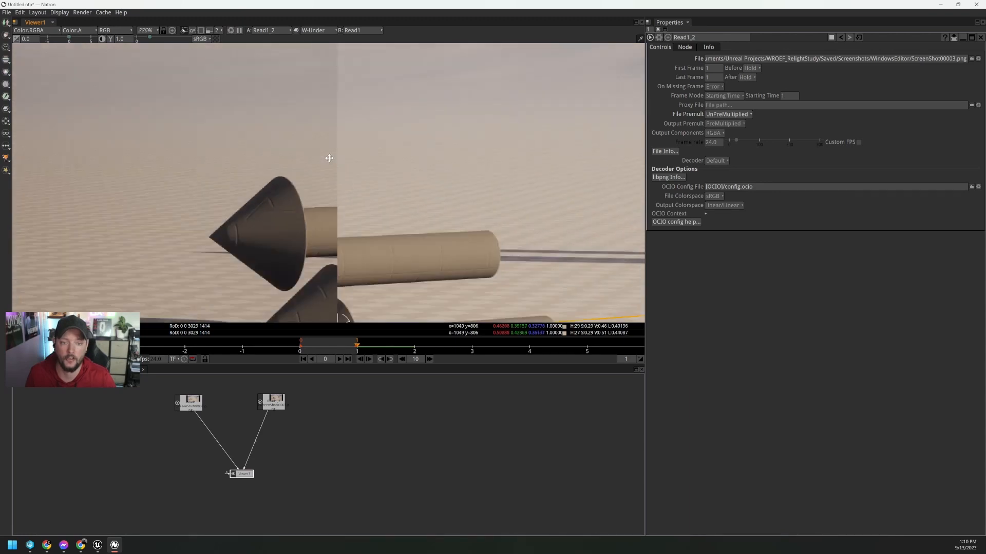
pyautogui.moveTo(392, 148)
pyautogui.mouseDown(button='middle')
pyautogui.moveTo(373, 237)
pyautogui.moveTo(381, 136)
pyautogui.mouseUp(button='middle')
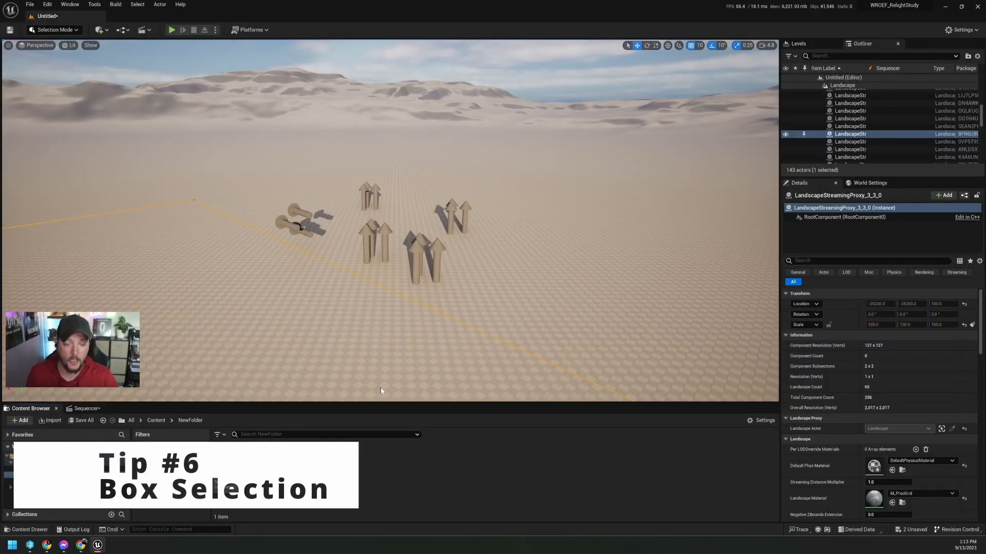
# Step: Select the arrow groups individually, one after another, finishing with the lying group SM_Arrows
pyautogui.click(419, 250)
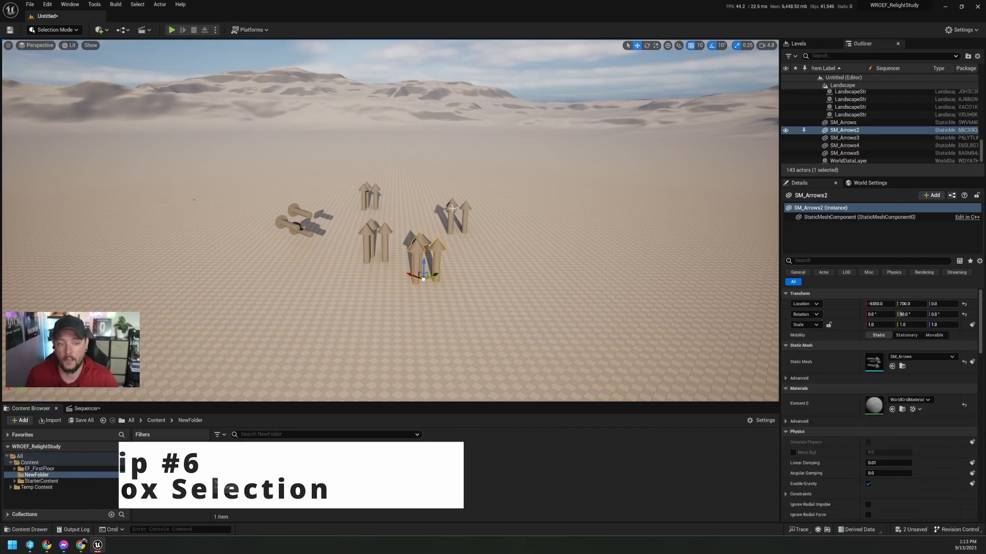
pyautogui.click(452, 218)
pyautogui.click(368, 198)
pyautogui.click(374, 239)
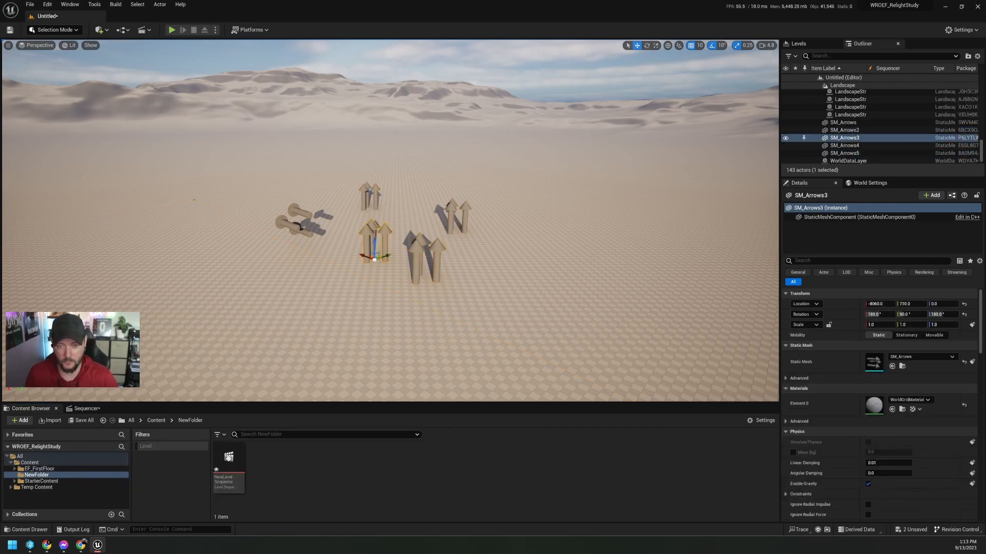
pyautogui.click(292, 231)
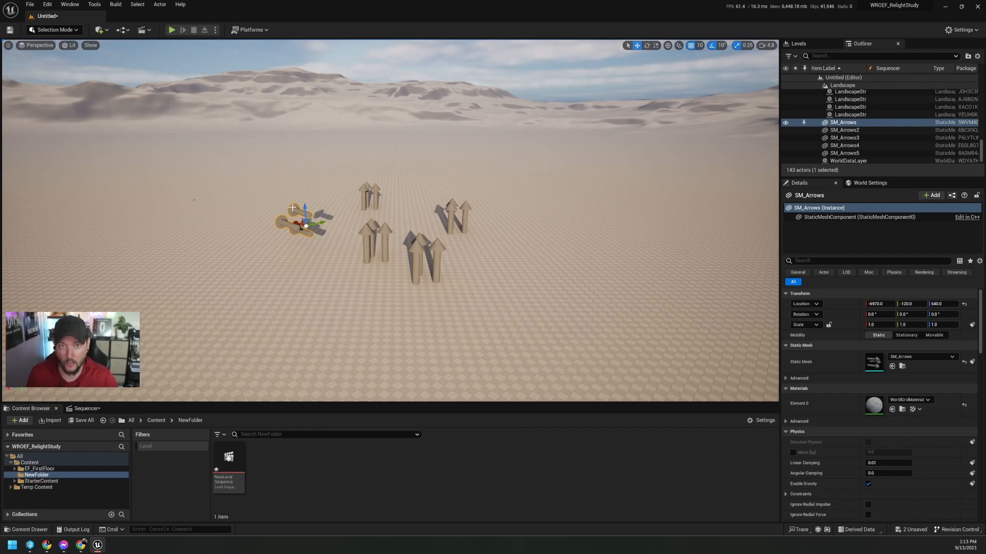
# Step: Box-select all five arrow groups together, and extend the selection with two additional marquees over the landscape
pyautogui.keyDown('ctrl'); pyautogui.keyDown('alt'); pyautogui.moveTo(199, 132); pyautogui.dragTo(529, 331); pyautogui.keyUp('alt'); pyautogui.keyUp('ctrl')
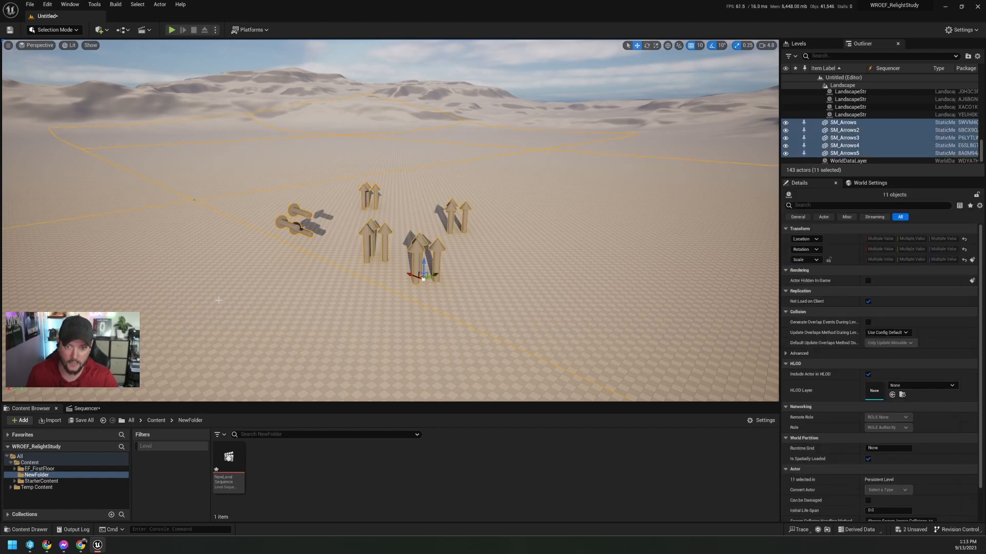
pyautogui.moveTo(390, 221)
pyautogui.mouseDown(button='right')
pyautogui.moveTo(396, 191)
pyautogui.moveTo(387, 218)
pyautogui.mouseUp(button='right')
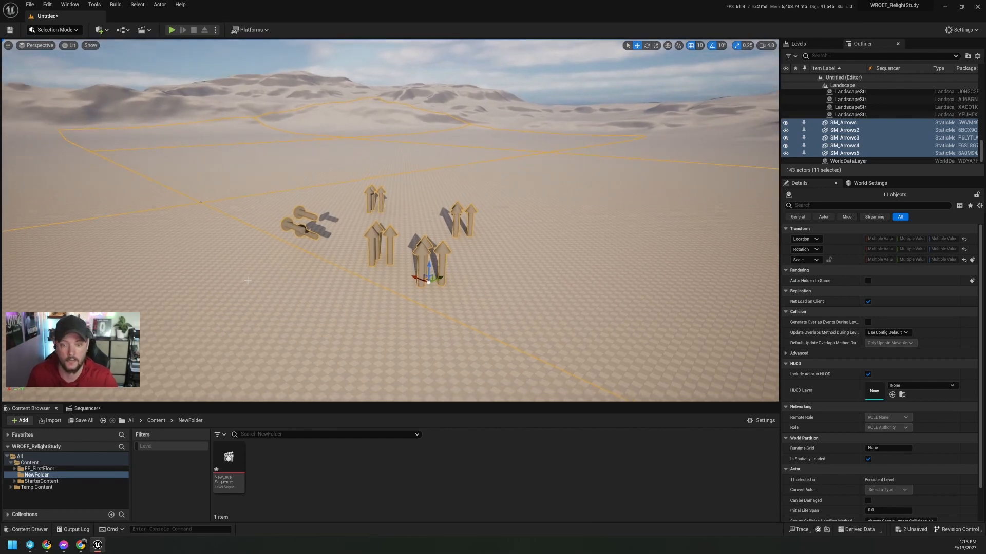
pyautogui.moveTo(241, 268); pyautogui.dragTo(267, 259, button='right')
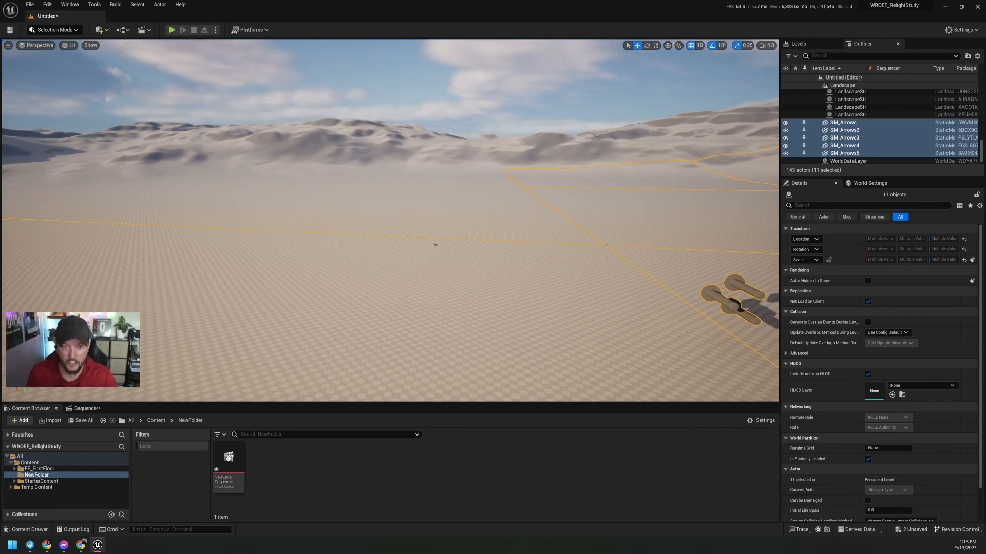
pyautogui.keyDown('ctrl'); pyautogui.keyDown('alt'); pyautogui.keyDown('shift'); pyautogui.moveTo(267, 125); pyautogui.dragTo(370, 202); pyautogui.keyUp('shift'); pyautogui.keyUp('alt'); pyautogui.keyUp('ctrl')
pyautogui.keyDown('ctrl'); pyautogui.keyDown('alt'); pyautogui.keyDown('shift'); pyautogui.moveTo(51, 137); pyautogui.dragTo(130, 197); pyautogui.keyUp('shift'); pyautogui.keyUp('alt'); pyautogui.keyUp('ctrl')
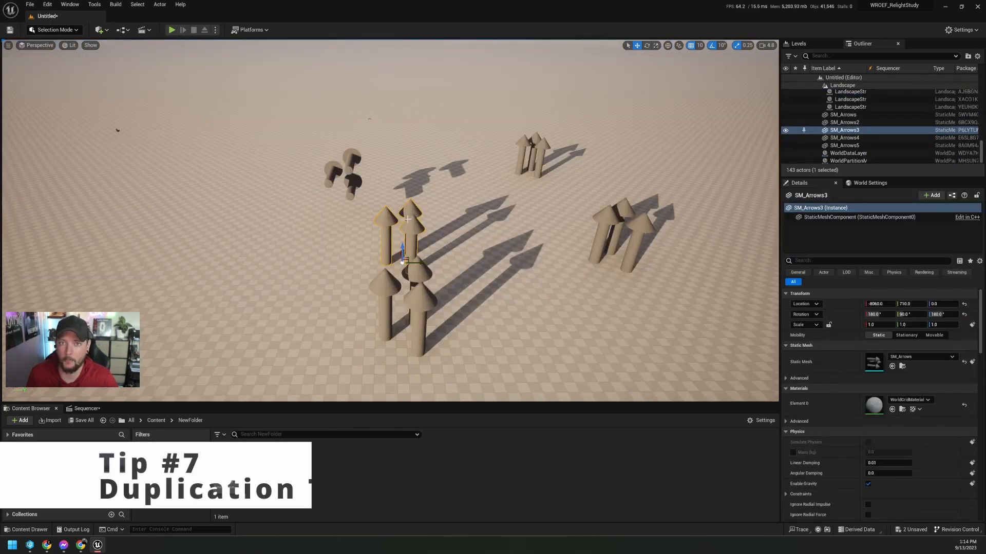
# Step: Duplicate the SM_Arrows3 group four times along the Y axis, spreading the copies to both sides of the original
pyautogui.moveTo(407, 220)
pyautogui.mouseDown(button='right')
pyautogui.moveTo(417, 210)
pyautogui.moveTo(390, 228)
pyautogui.mouseUp(button='right')
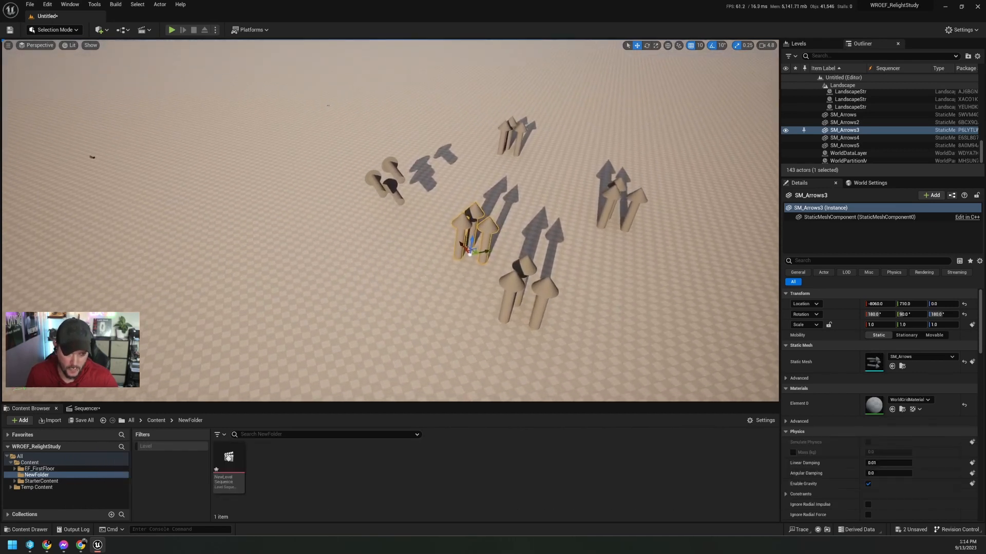
pyautogui.moveTo(521, 250); pyautogui.dragTo(523, 250, button='right')
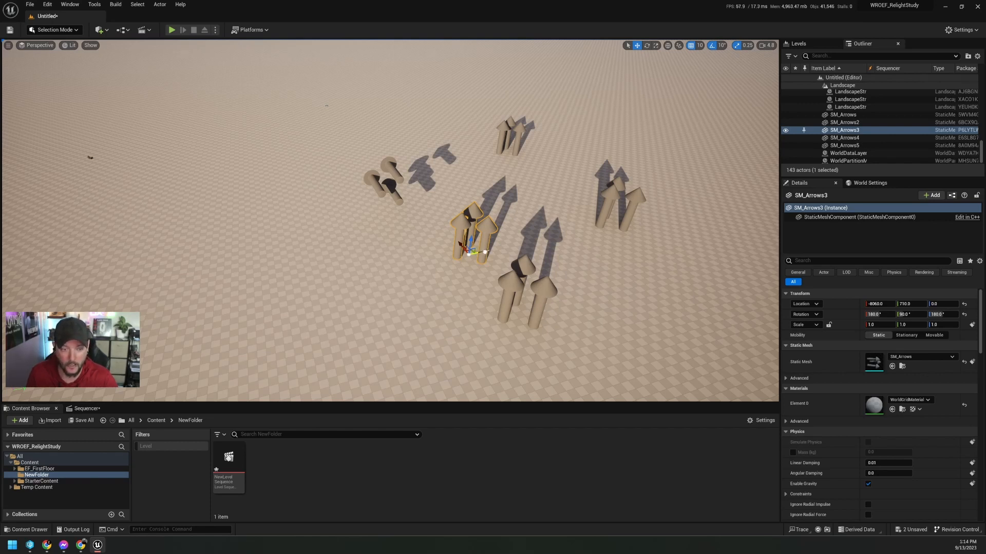
pyautogui.keyDown('alt'); pyautogui.moveTo(485, 252); pyautogui.dragTo(495, 294); pyautogui.keyUp('alt')
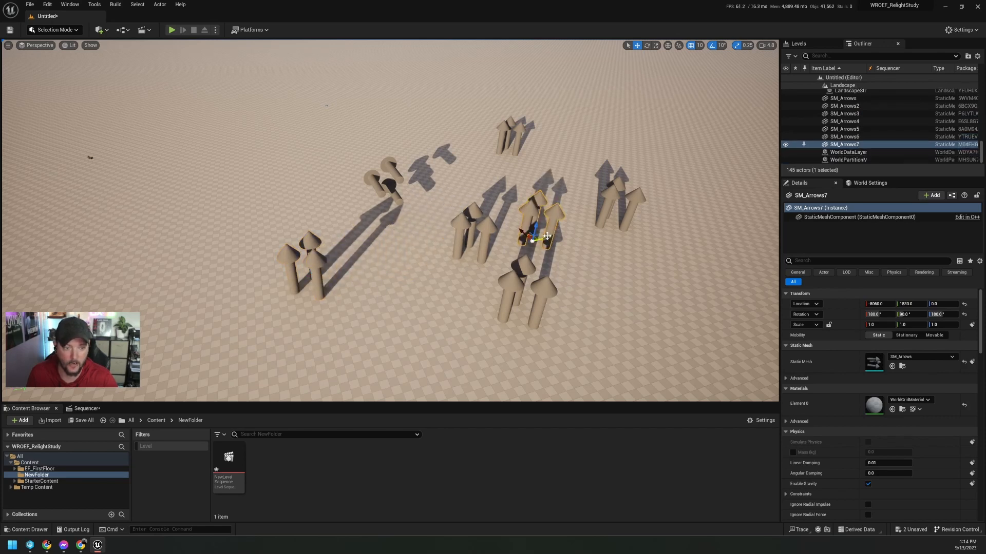
pyautogui.keyDown('alt'); pyautogui.moveTo(534, 240); pyautogui.dragTo(526, 293); pyautogui.keyUp('alt')
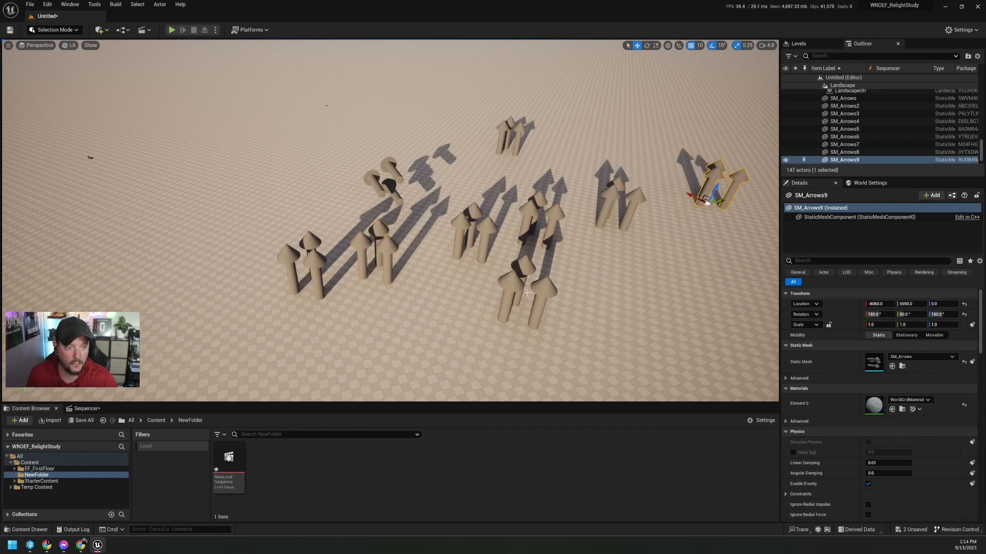
# Step: Select the arrow copy at Y -740 and duplicate it repeatedly with the camera following, ending at X -12280, Y 2070
pyautogui.moveTo(462, 245); pyautogui.dragTo(371, 258, button='right')
pyautogui.press('a')
pyautogui.click(372, 259)
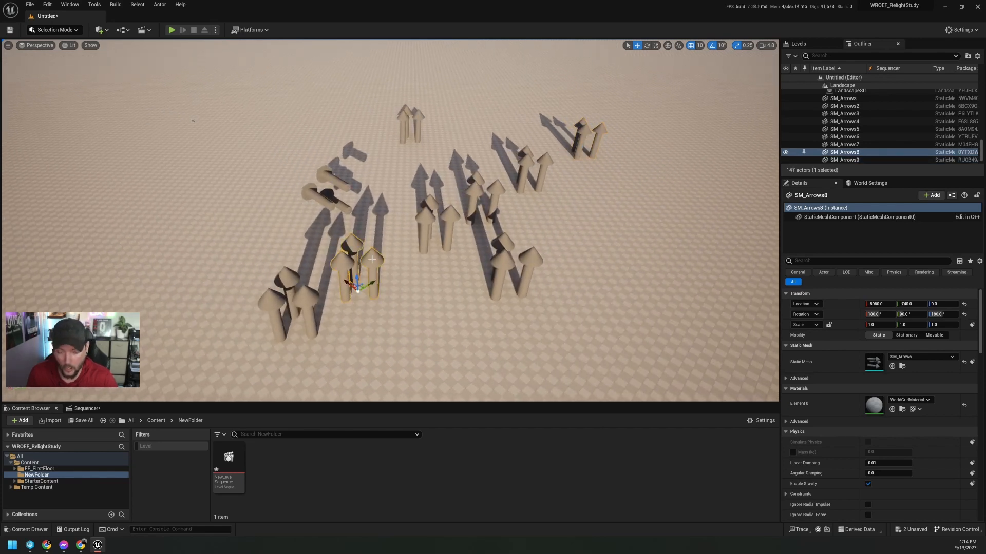
pyautogui.keyDown('alt'); pyautogui.keyDown('shift'); pyautogui.moveTo(346, 283); pyautogui.dragTo(420, 278); pyautogui.keyUp('shift'); pyautogui.keyUp('alt')
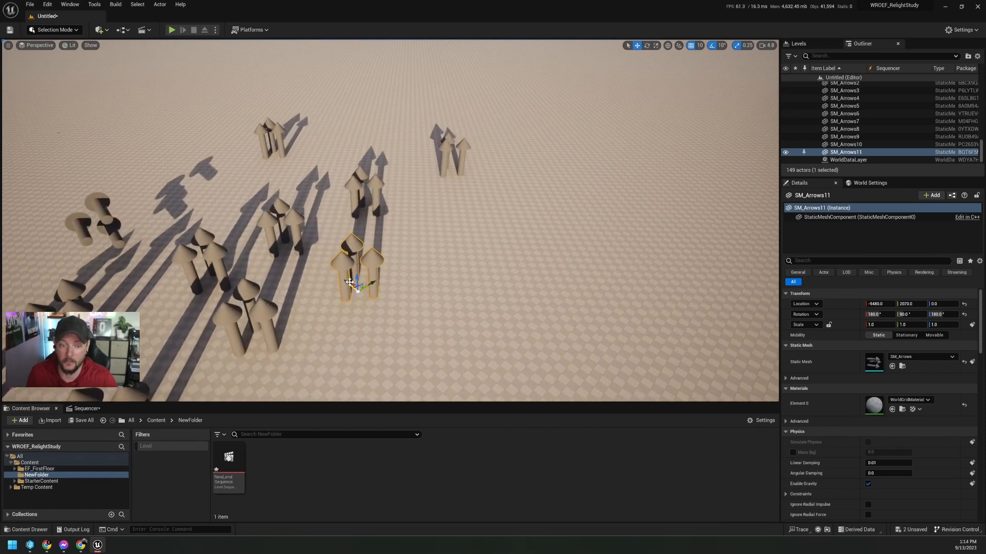
pyautogui.keyDown('alt'); pyautogui.keyDown('shift'); pyautogui.moveTo(349, 283); pyautogui.dragTo(482, 281); pyautogui.keyUp('shift'); pyautogui.keyUp('alt')
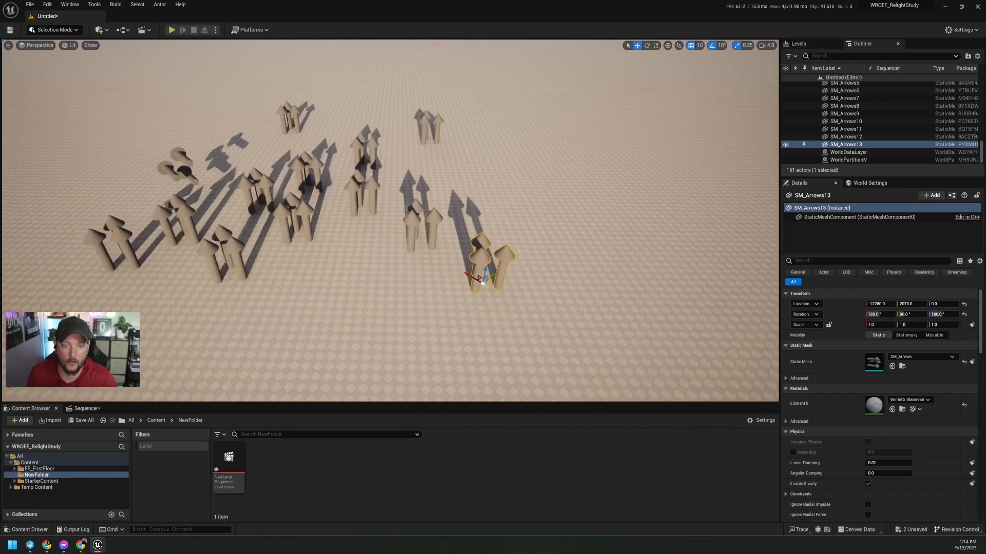
# Step: Fly around the duplicated arrow groups to view them from close to ground level
pyautogui.press('s')
pyautogui.moveTo(483, 281); pyautogui.dragTo(436, 275, button='right')
pyautogui.press('w')
pyautogui.press('s')
pyautogui.press('w')
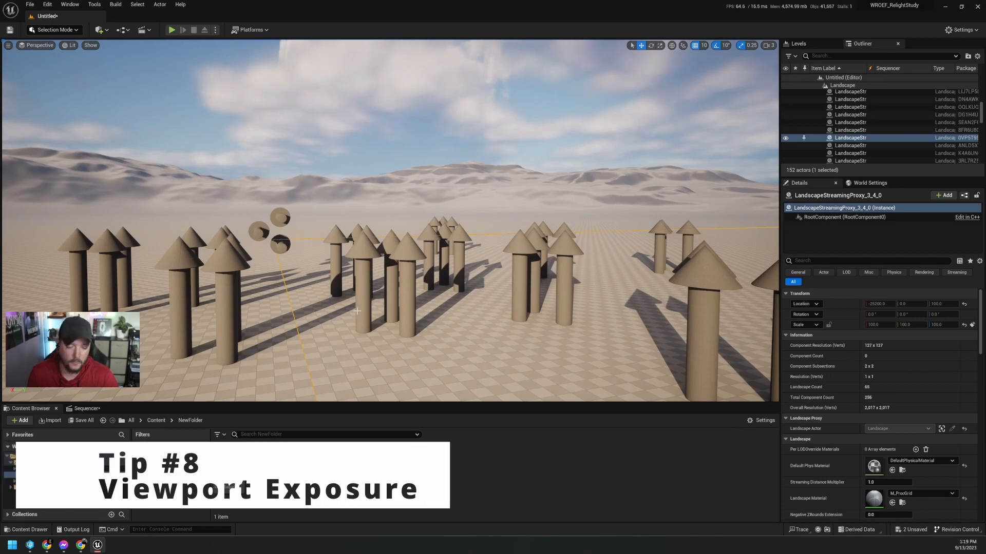
pyautogui.moveTo(357, 311); pyautogui.dragTo(434, 327, button='right')
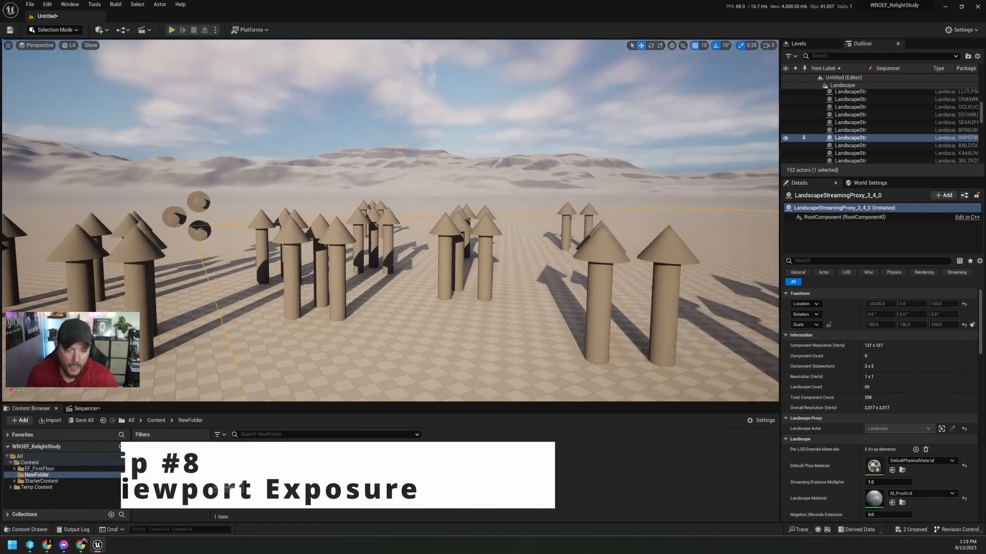
pyautogui.press('s')
pyautogui.press('s')
pyautogui.press('s')
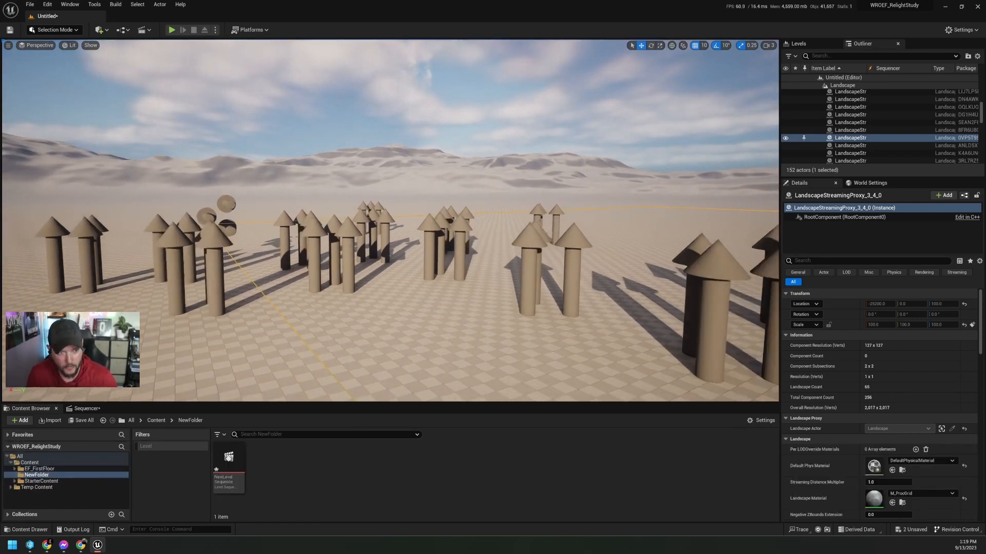
pyautogui.press('s')
pyautogui.press('d')
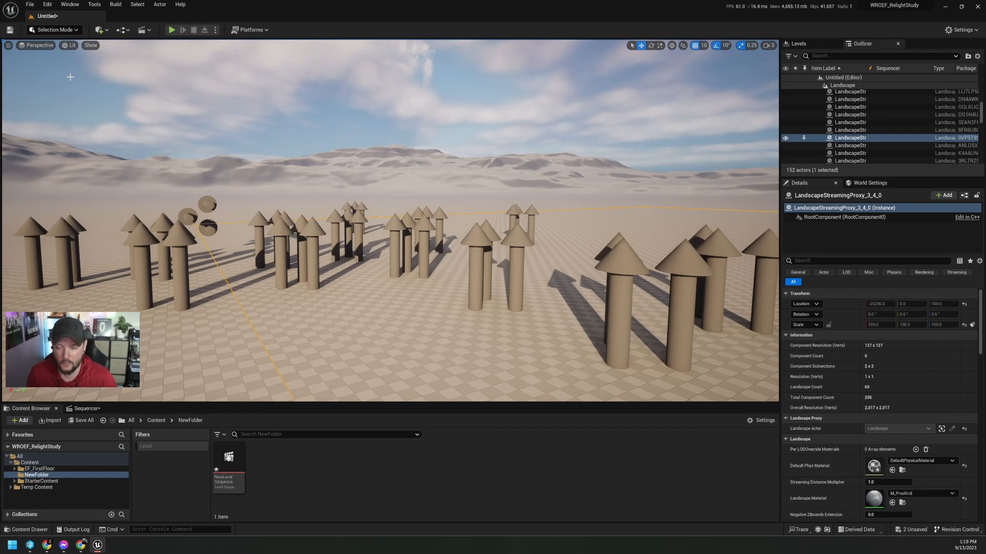
# Step: Turn off Game Settings exposure for the viewport and set EV100 to -5
pyautogui.click(71, 45)
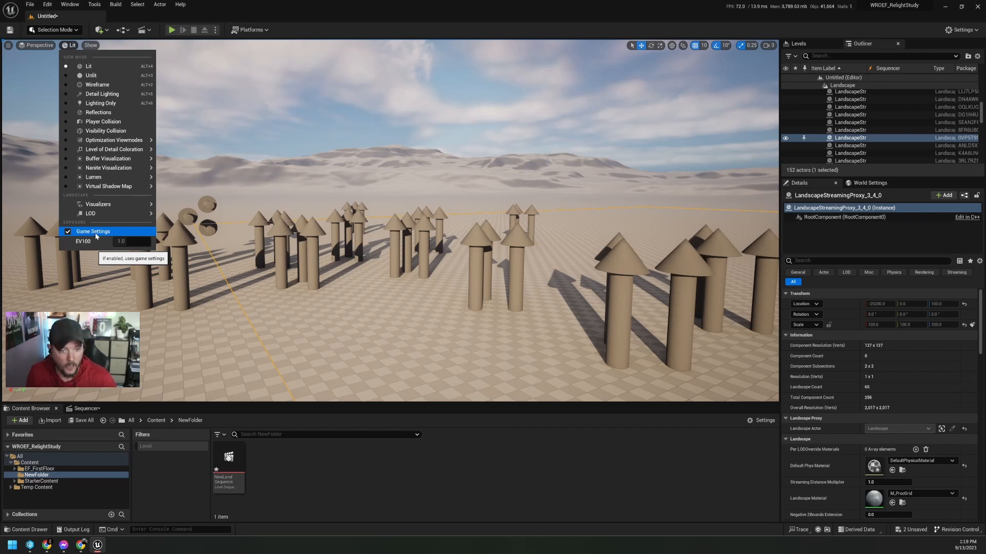
pyautogui.click(68, 231)
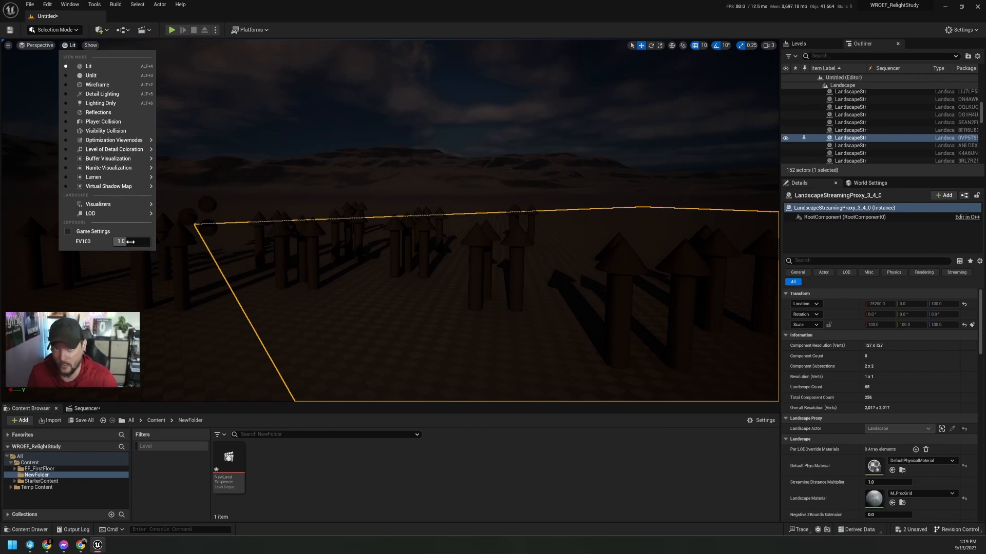
pyautogui.click(123, 242)
pyautogui.write('-')
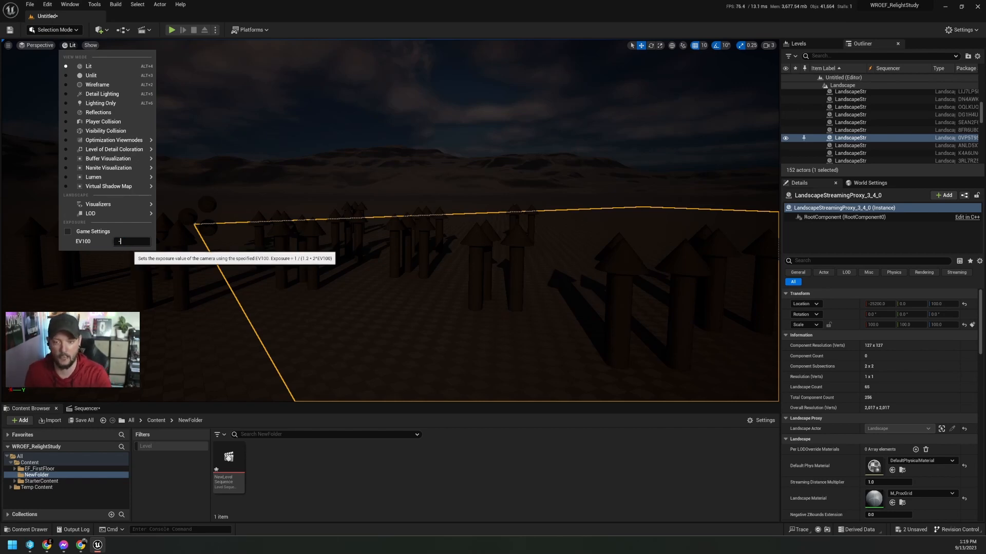
pyautogui.write('5')
pyautogui.press('Return')
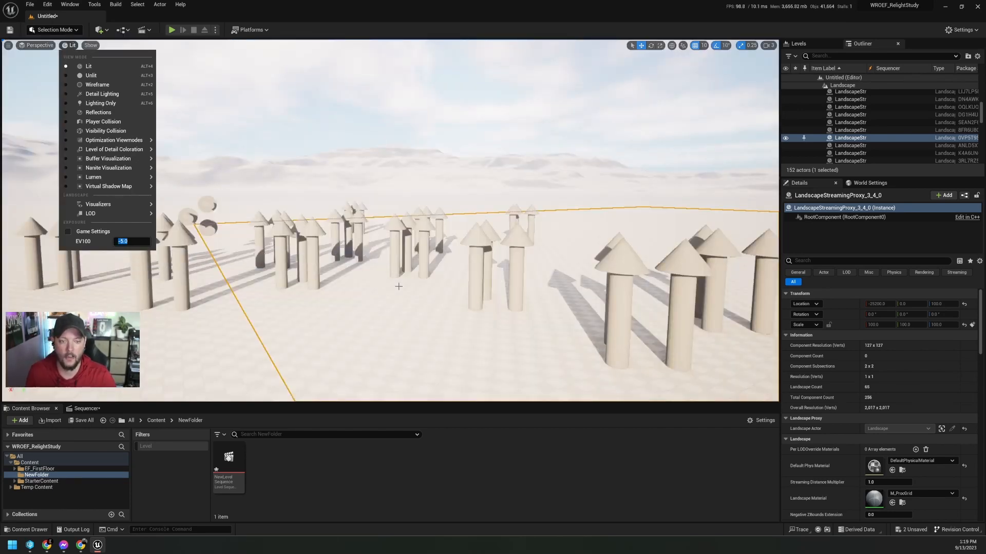
# Step: Fly in among the arrow columns to examine the fixed viewport exposure, and review its exposure options
pyautogui.moveTo(398, 300)
pyautogui.mouseDown(button='right')
pyautogui.moveTo(367, 300)
pyautogui.moveTo(383, 311)
pyautogui.moveTo(386, 349)
pyautogui.moveTo(395, 302)
pyautogui.mouseUp(button='right')
pyautogui.press('e')
pyautogui.press('w')
pyautogui.press('e')
pyautogui.press('w')
pyautogui.press('q')
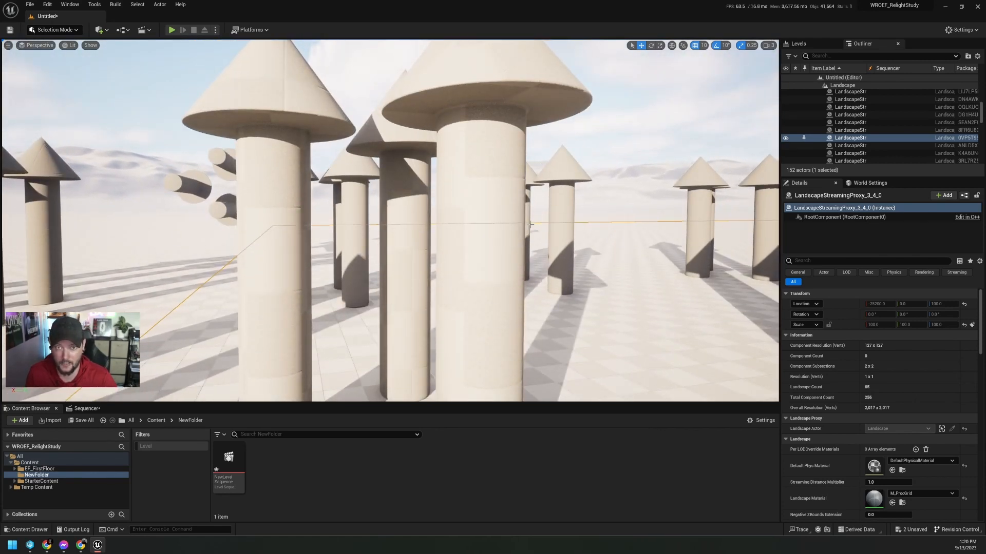
pyautogui.click(71, 45)
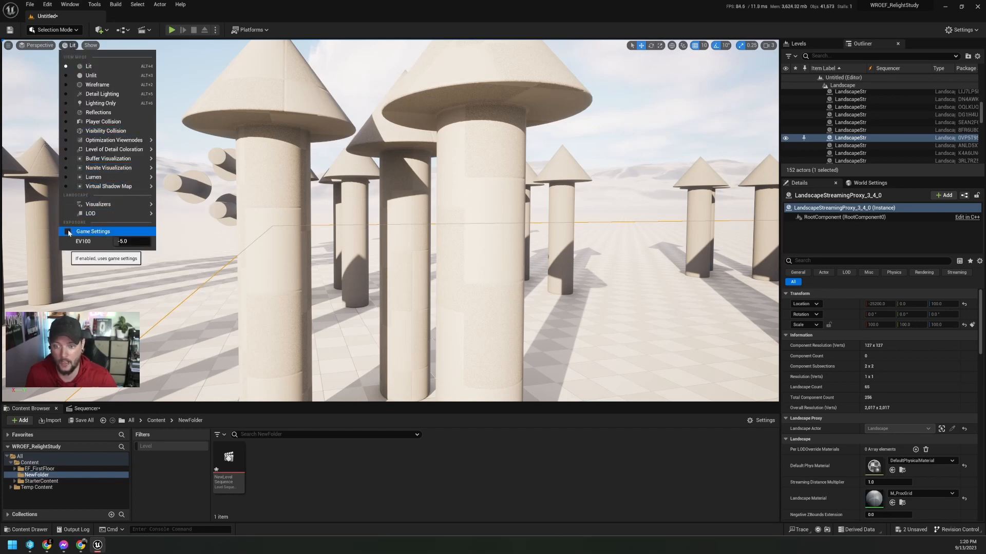
pyautogui.moveTo(494, 220)
pyautogui.mouseDown(button='right')
pyautogui.moveTo(411, 313)
pyautogui.moveTo(476, 222)
pyautogui.mouseUp(button='right')
pyautogui.press('s')
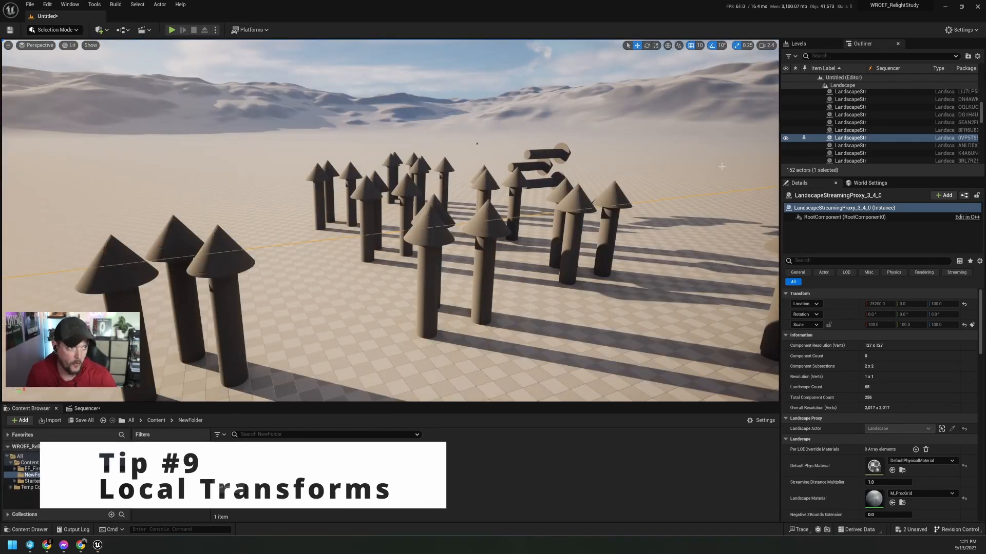
# Step: Move the lying SM_Arrows group to X -6610, Z 1230 and rotate it to -50° about Y
pyautogui.click(534, 167)
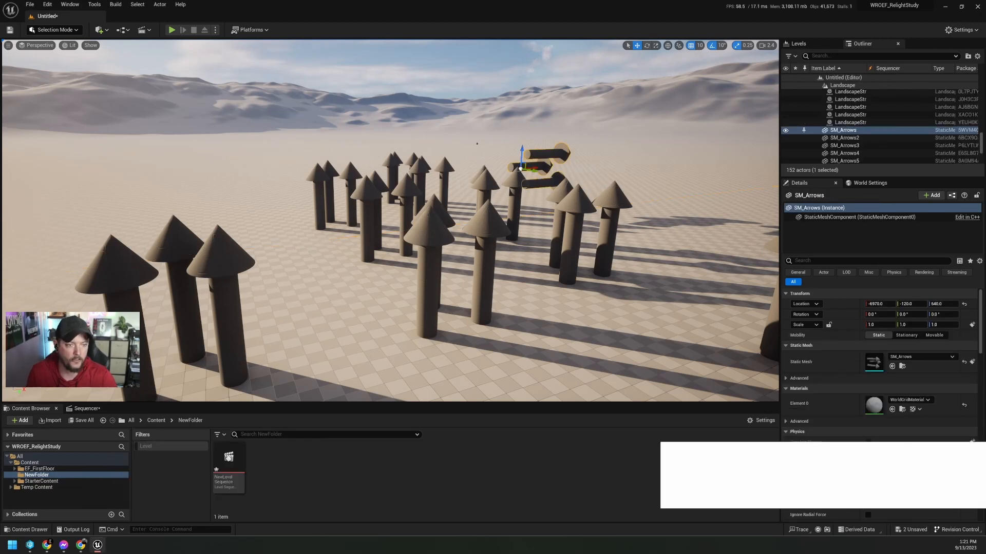
pyautogui.scroll(1, 518, 193)
pyautogui.moveTo(534, 167); pyautogui.dragTo(644, 65, button='right')
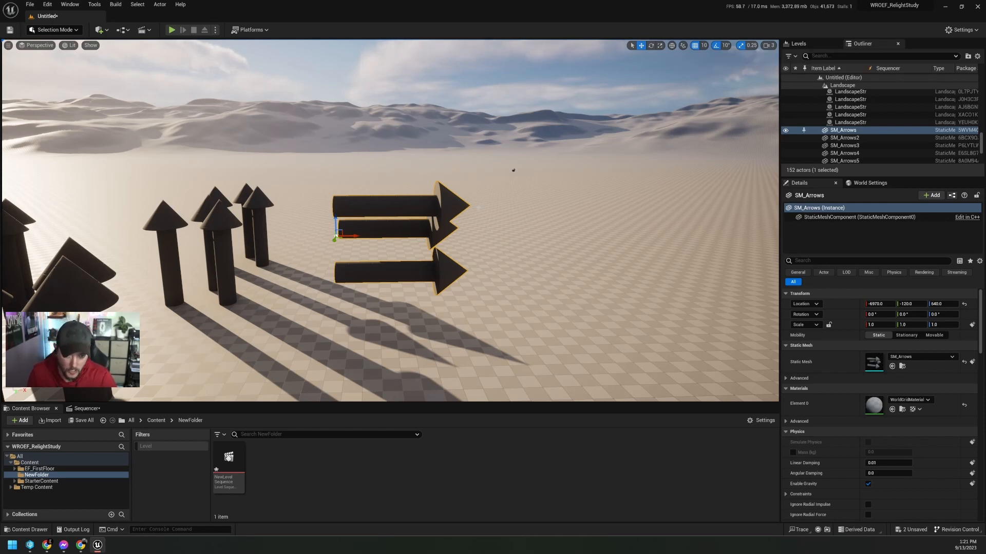
pyautogui.moveTo(339, 234); pyautogui.dragTo(424, 137)
pyautogui.press('e')
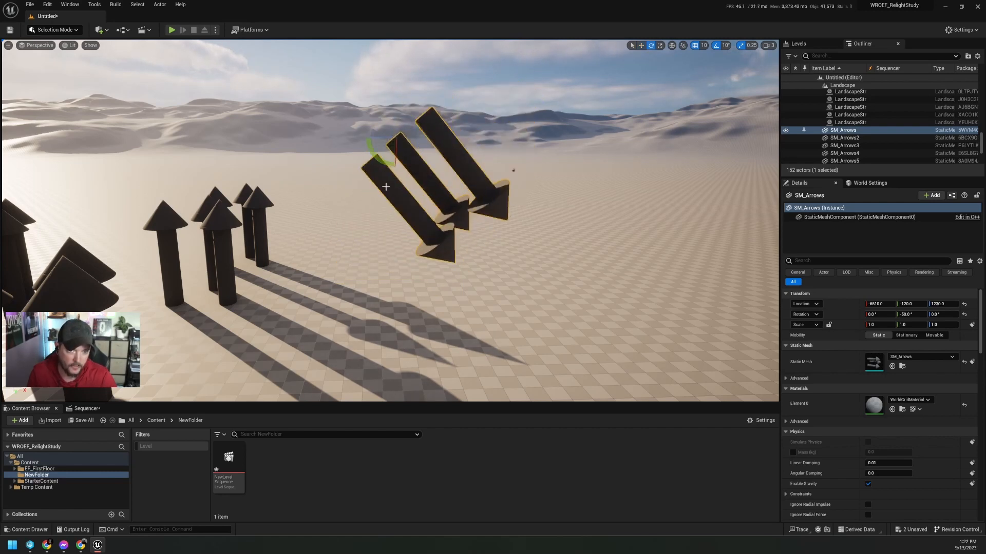
pyautogui.press('w')
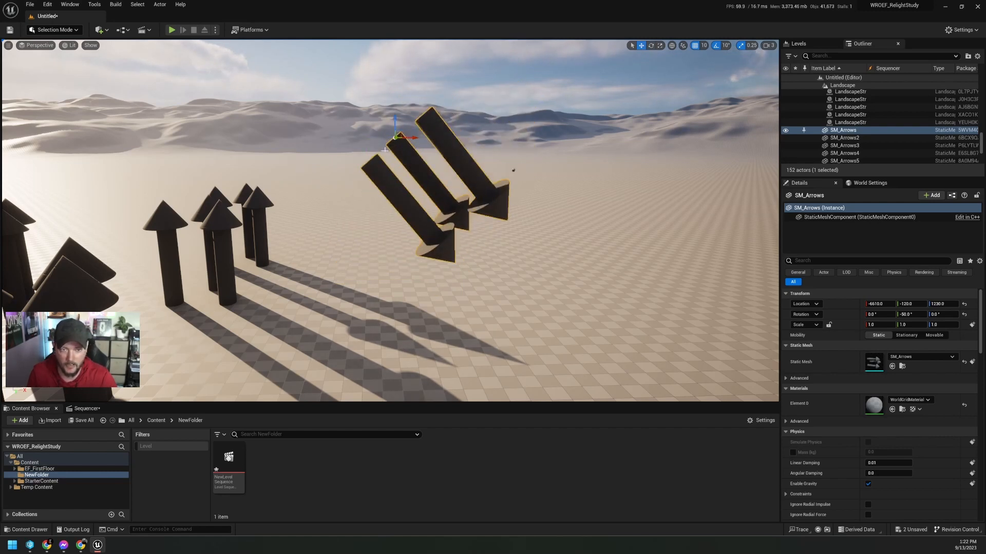
# Step: Switch the transform gizmo to local space and move the tilted arrows along their own X axis to about X -6706, Z 1345
pyautogui.moveTo(467, 139); pyautogui.dragTo(433, 140, button='right')
pyautogui.press('w')
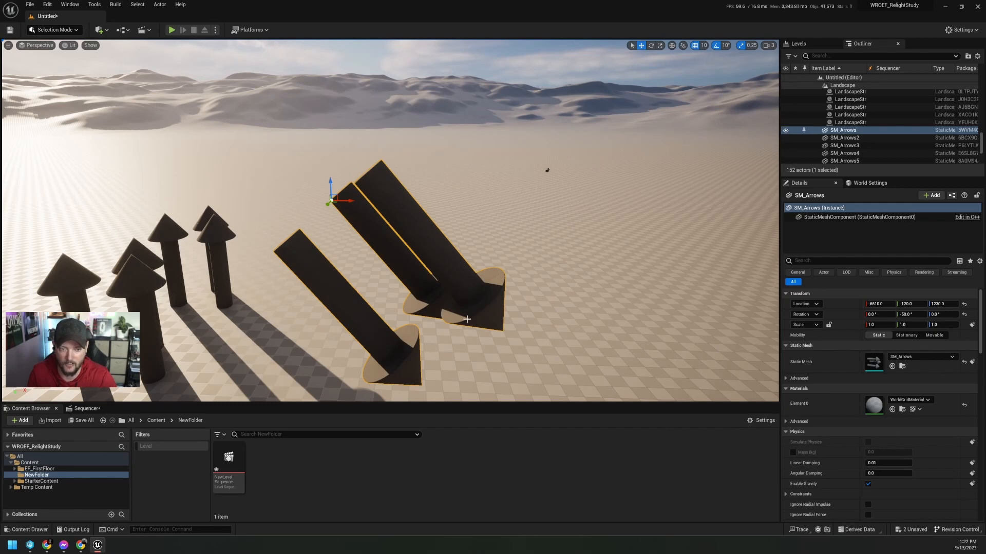
pyautogui.click(672, 45)
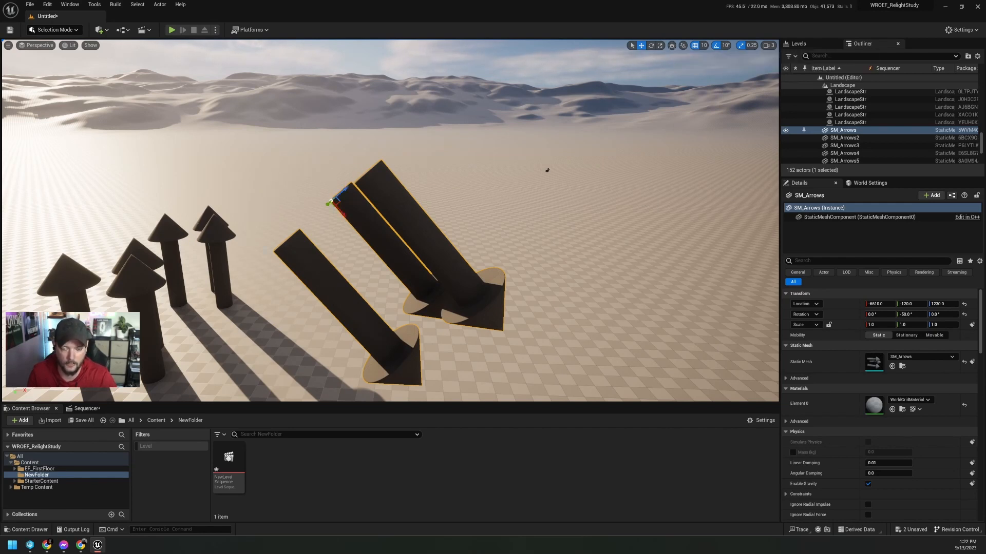
pyautogui.moveTo(672, 67); pyautogui.dragTo(760, 84, button='right')
pyautogui.moveTo(345, 226); pyautogui.dragTo(334, 227, button='right')
pyautogui.moveTo(302, 210); pyautogui.dragTo(281, 200)
# Step: Rotate the arrow group to 60° about its local Y axis, and check its local move and rotate gizmos
pyautogui.press('e')
pyautogui.press('w')
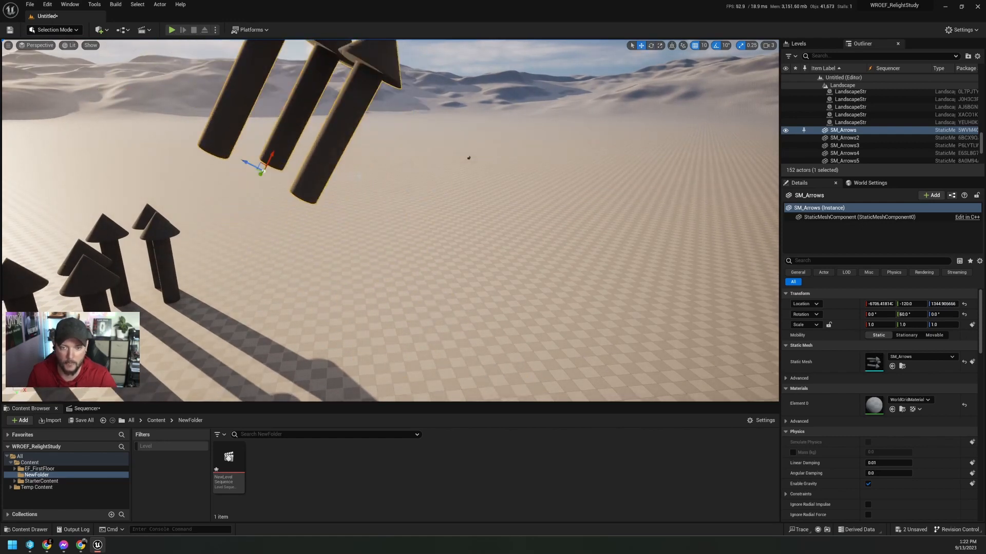
pyautogui.moveTo(307, 170); pyautogui.dragTo(307, 146, button='right')
pyautogui.press('s')
pyautogui.press('e')
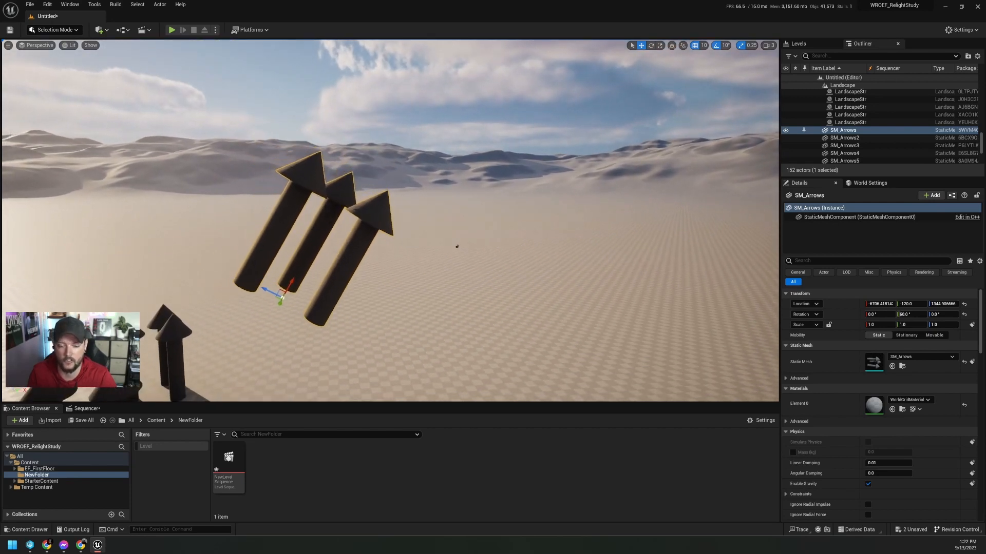
pyautogui.press('e')
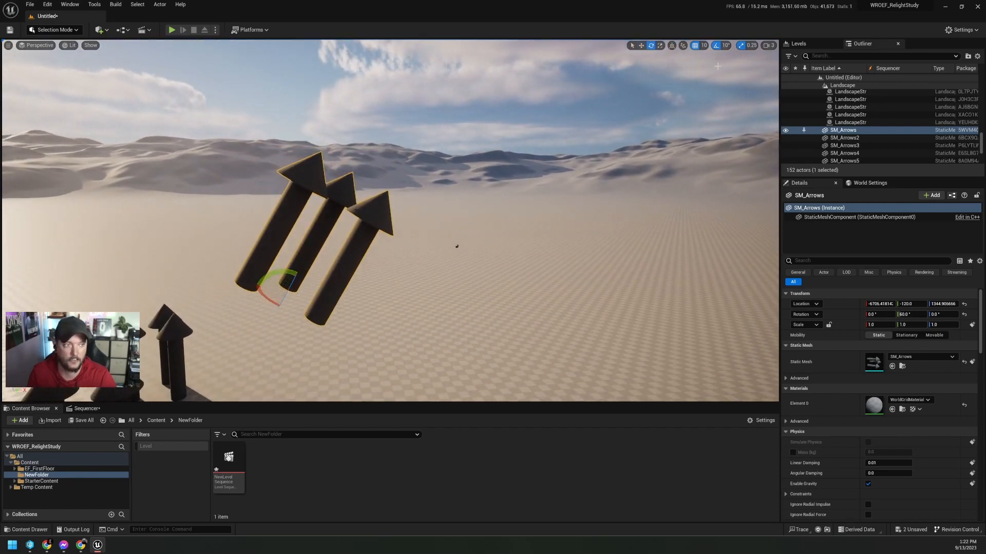
# Step: Turn off rotation snapping and freely rotate the tilted SM_Arrows group to about 48.7° around its local Y axis
pyautogui.click(715, 47)
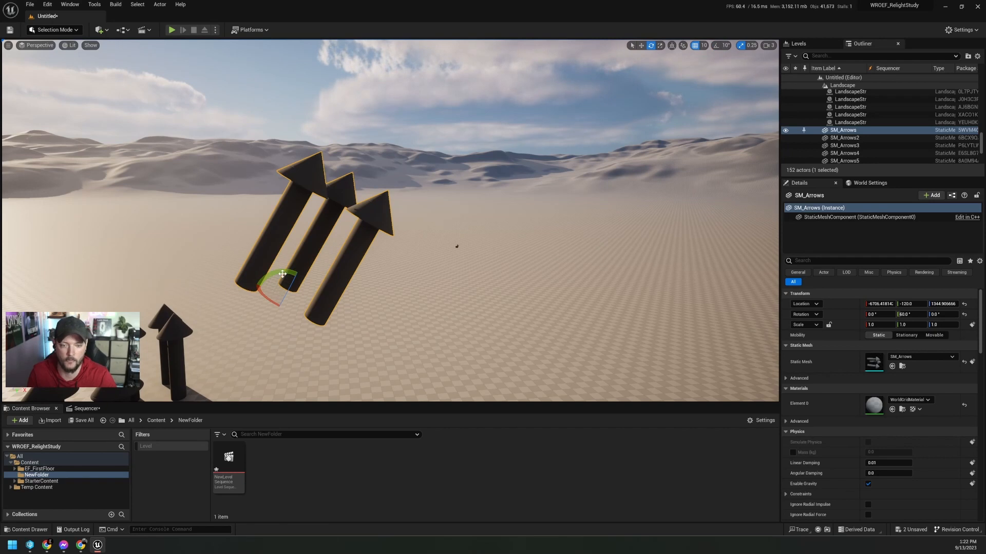
pyautogui.moveTo(284, 274); pyautogui.dragTo(303, 277)
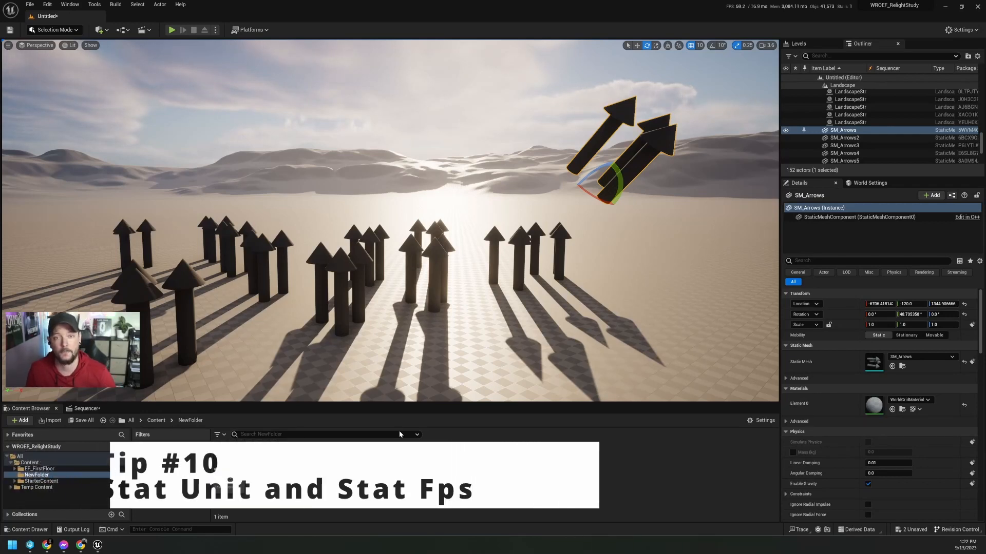
# Step: Run the console command "stat fps" to show the frame rate in the viewport
pyautogui.moveTo(411, 349); pyautogui.dragTo(448, 397, button='middle')
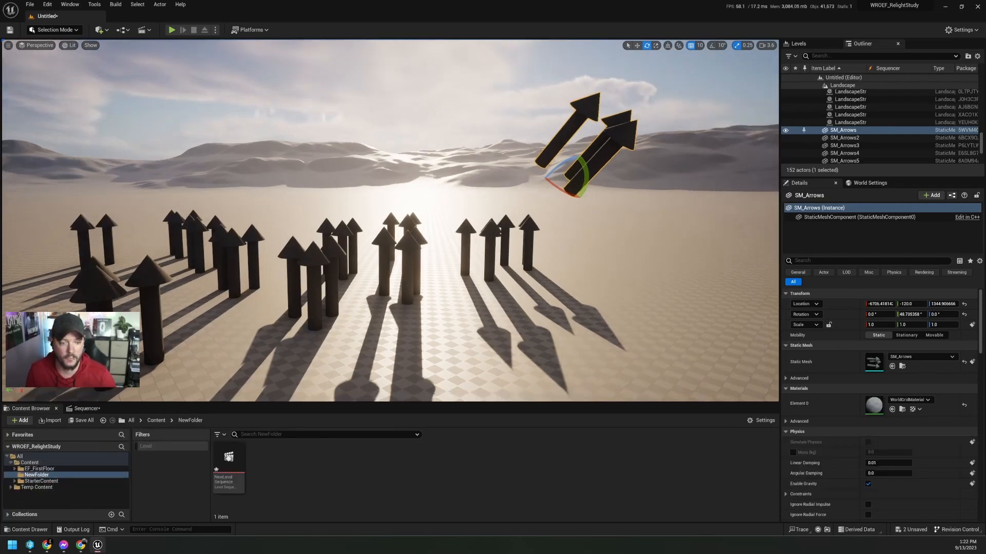
pyautogui.moveTo(390, 221); pyautogui.dragTo(457, 231, button='right')
pyautogui.press('a')
pyautogui.press('d')
pyautogui.press('a')
pyautogui.press('d')
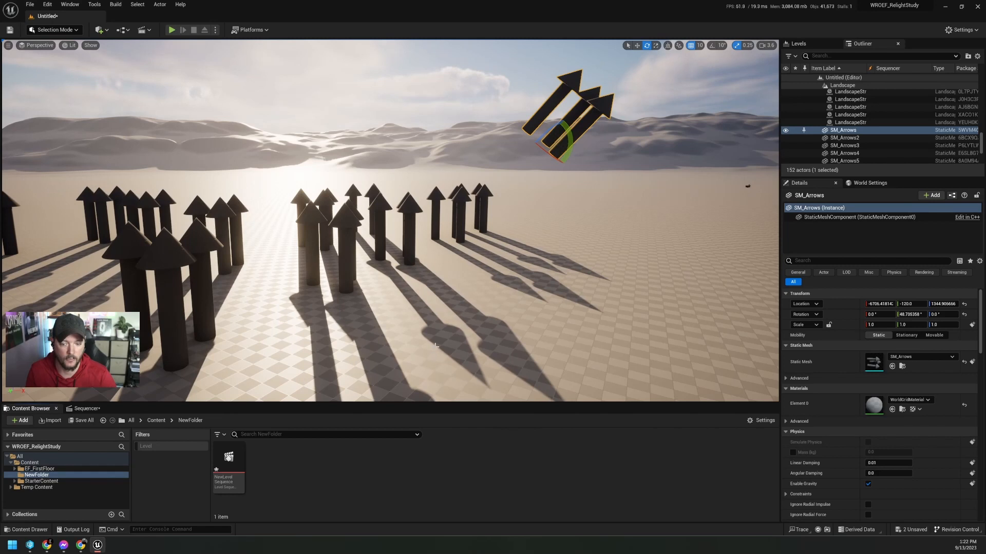
pyautogui.moveTo(435, 344); pyautogui.dragTo(410, 333, button='right')
pyautogui.press('`')
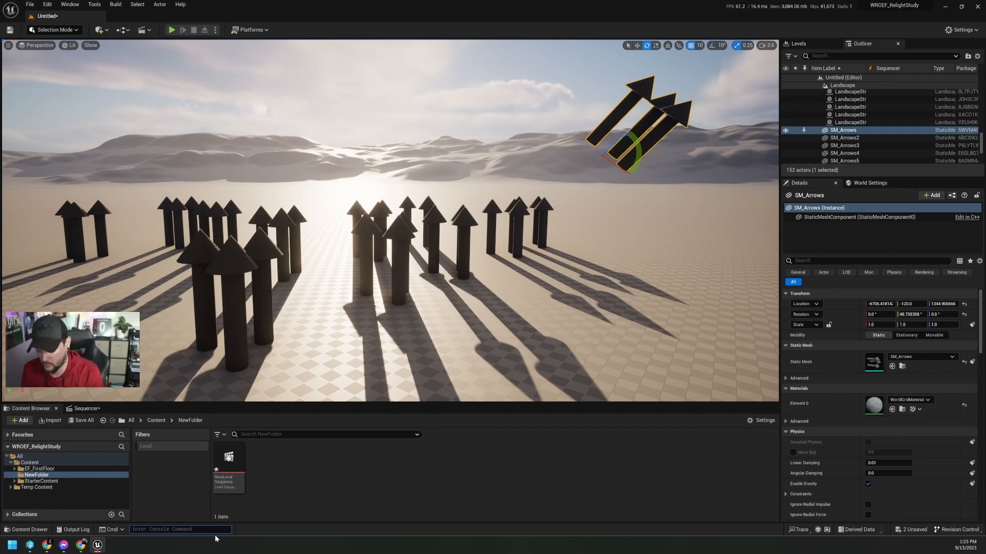
pyautogui.write('stat')
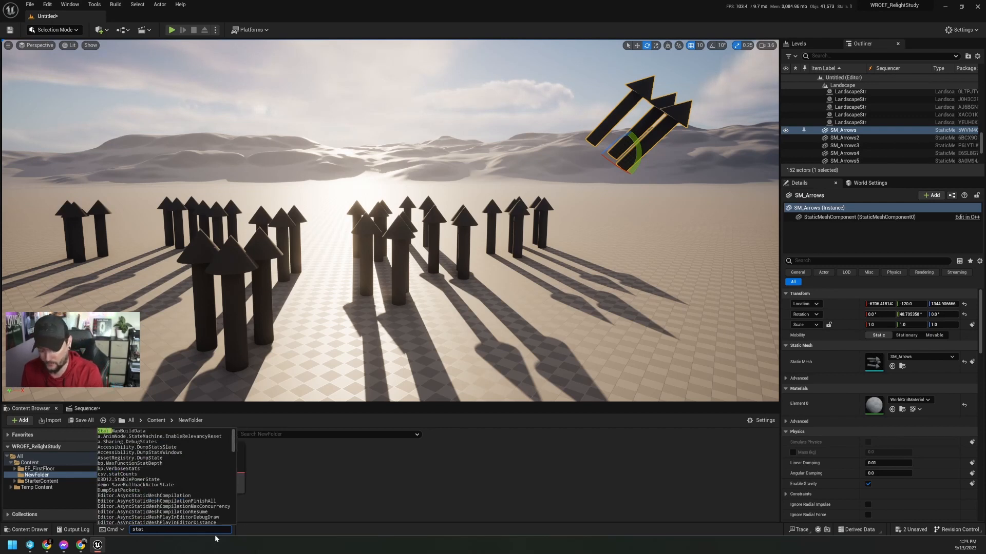
pyautogui.write(' fps')
pyautogui.press('Return')
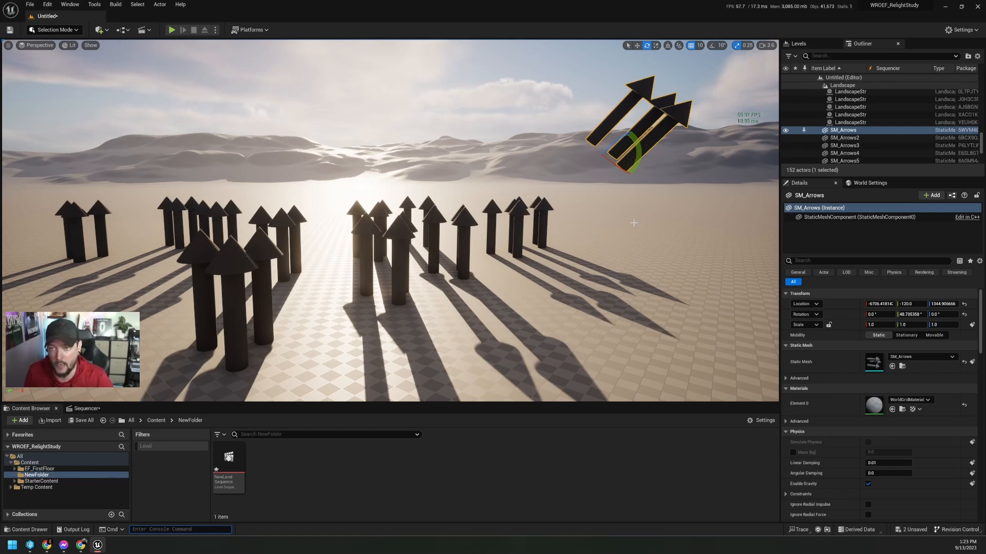
# Step: Run the console command "stat unit" to add frame, game, draw and GPU timings, and check the readout from different views of the arrows
pyautogui.press('d')
pyautogui.moveTo(634, 223); pyautogui.dragTo(744, 247, button='right')
pyautogui.click(144, 528)
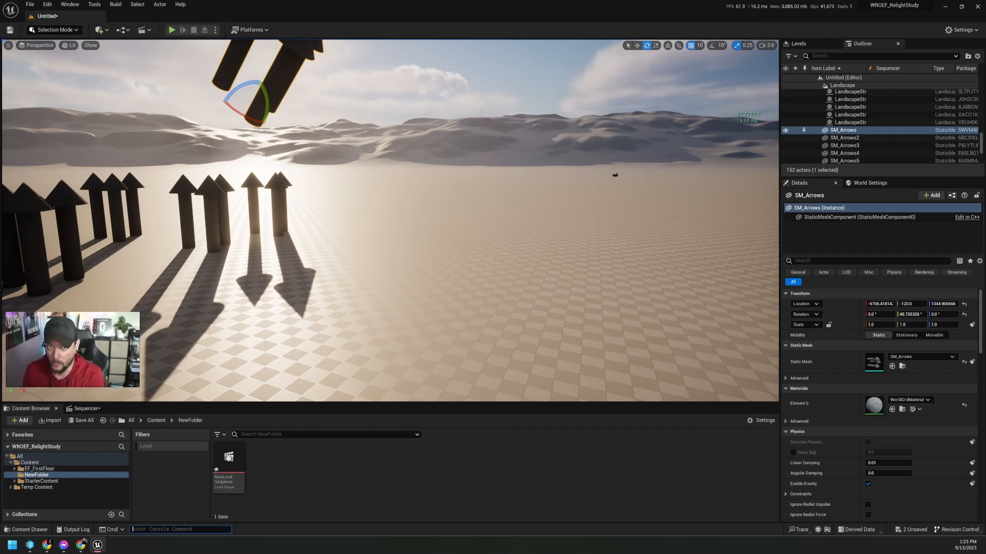
pyautogui.write('stat units')
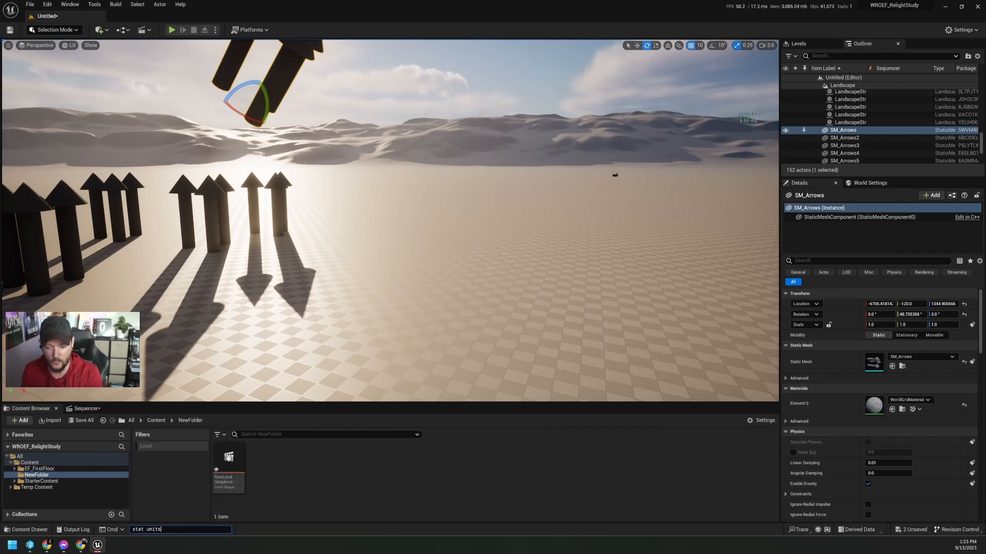
pyautogui.press('Return')
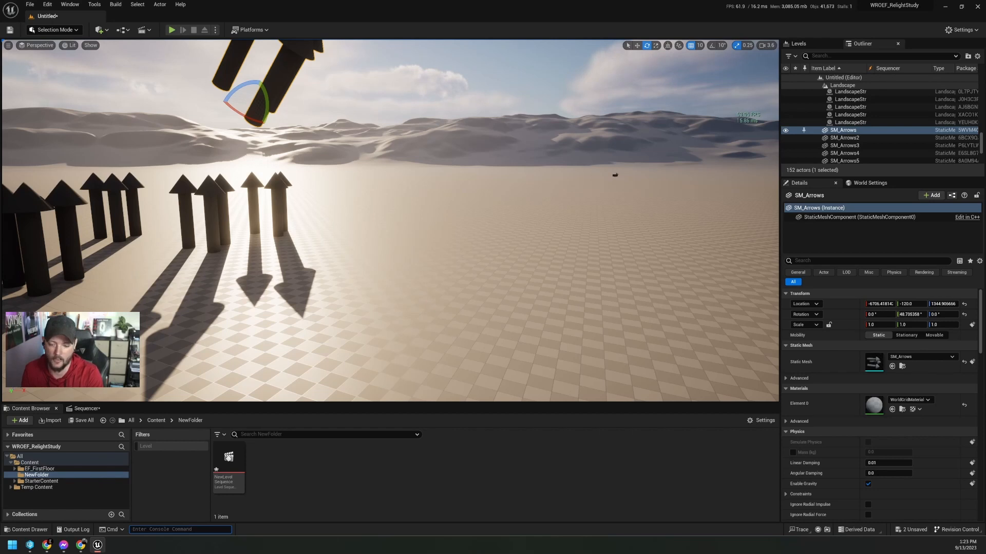
pyautogui.press('Up')
pyautogui.press('BackSpace')
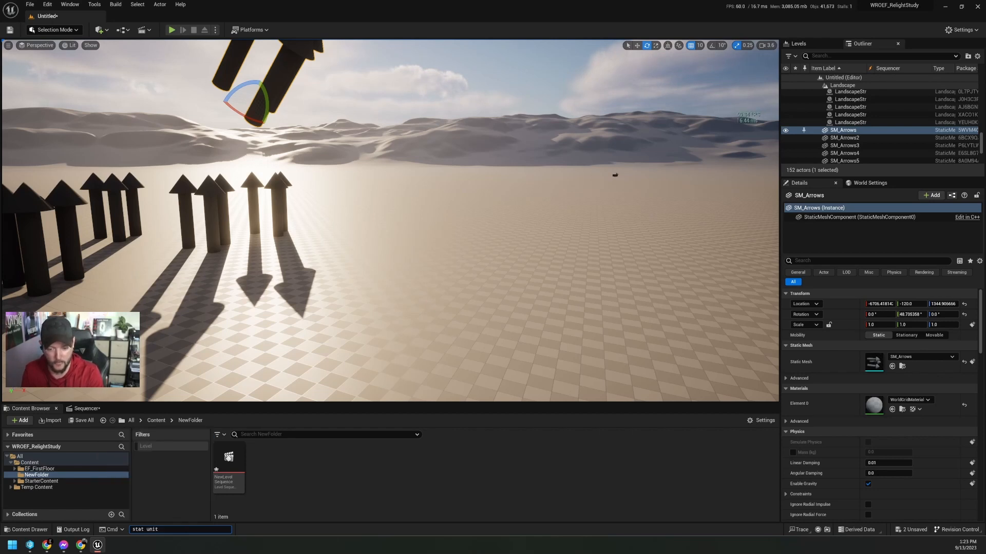
pyautogui.press('Return')
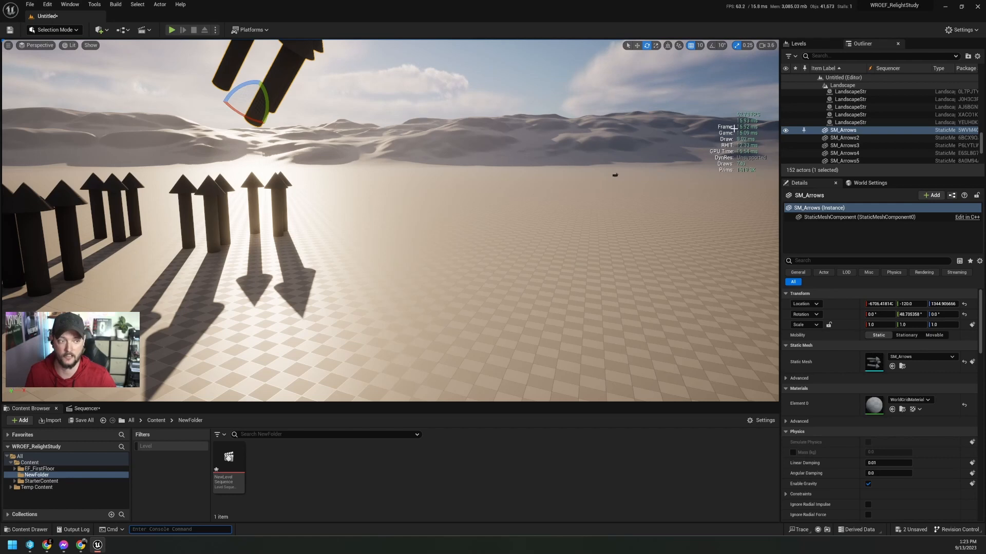
pyautogui.moveTo(421, 248)
pyautogui.mouseDown(button='right')
pyautogui.moveTo(359, 287)
pyautogui.moveTo(318, 241)
pyautogui.moveTo(349, 241)
pyautogui.moveTo(334, 252)
pyautogui.moveTo(420, 248)
pyautogui.mouseUp(button='right')
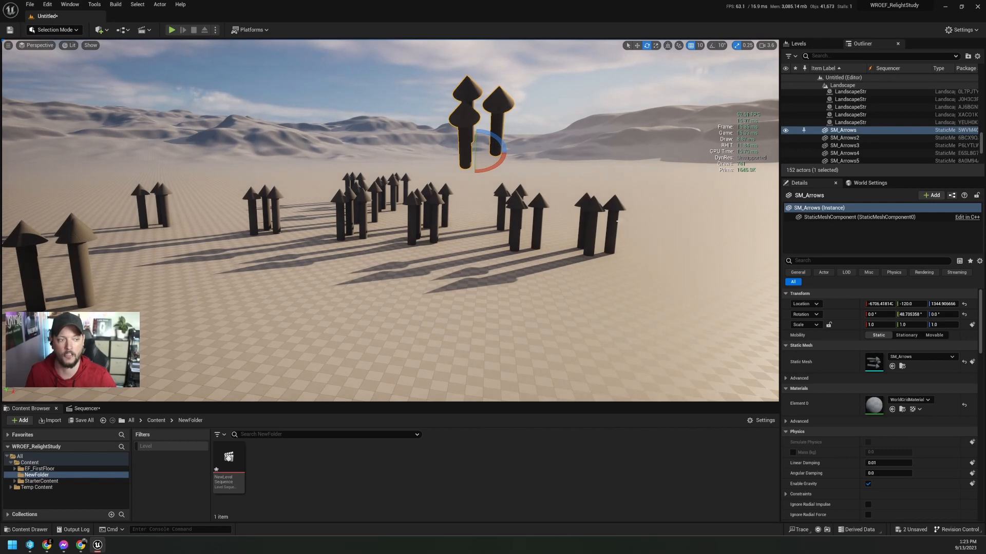
pyautogui.moveTo(378, 216)
pyautogui.mouseDown(button='right')
pyautogui.moveTo(400, 210)
pyautogui.moveTo(359, 221)
pyautogui.moveTo(380, 226)
pyautogui.moveTo(390, 221)
pyautogui.moveTo(364, 211)
pyautogui.mouseUp(button='right')
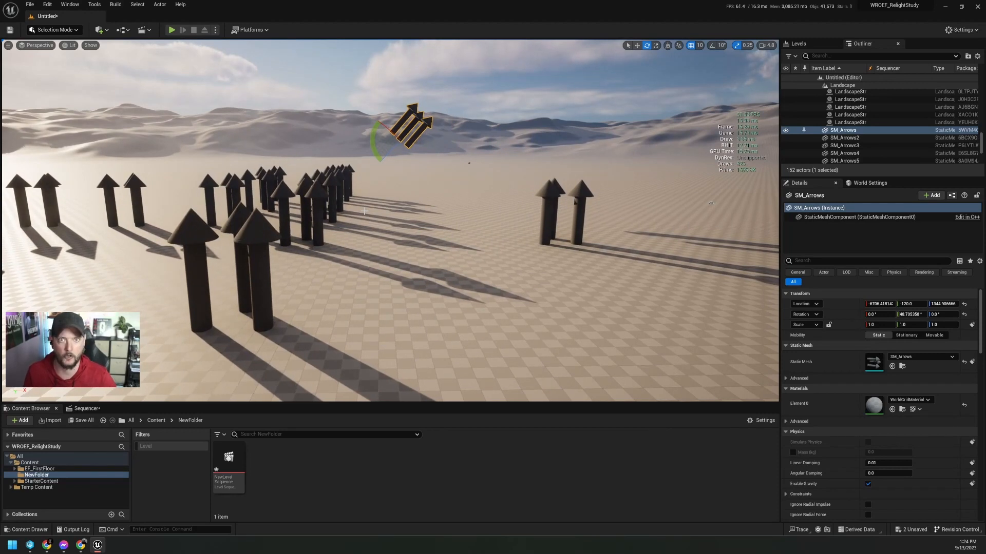